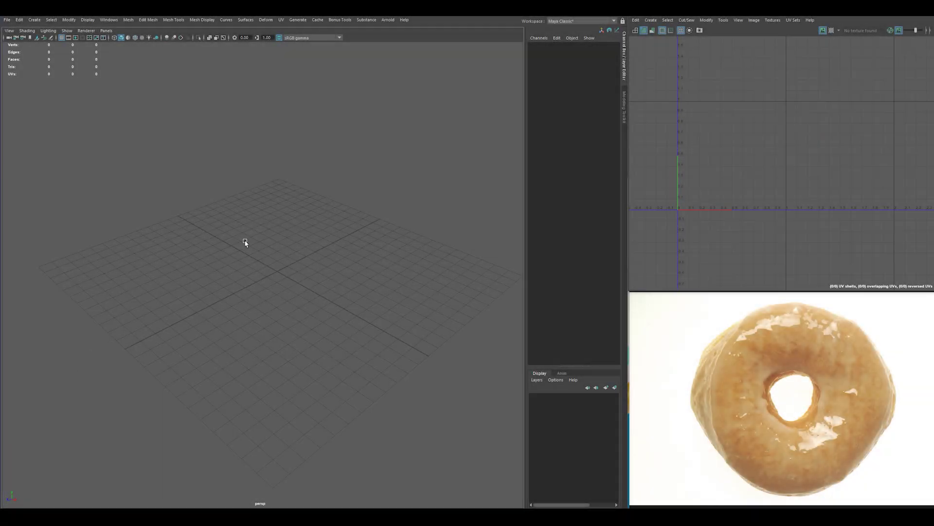
Step: Create a polygon torus at the grid centre with a radius of about 4.13 and a section radius of 2.5
left_click_drag(245, 242, 250, 239, "alt")
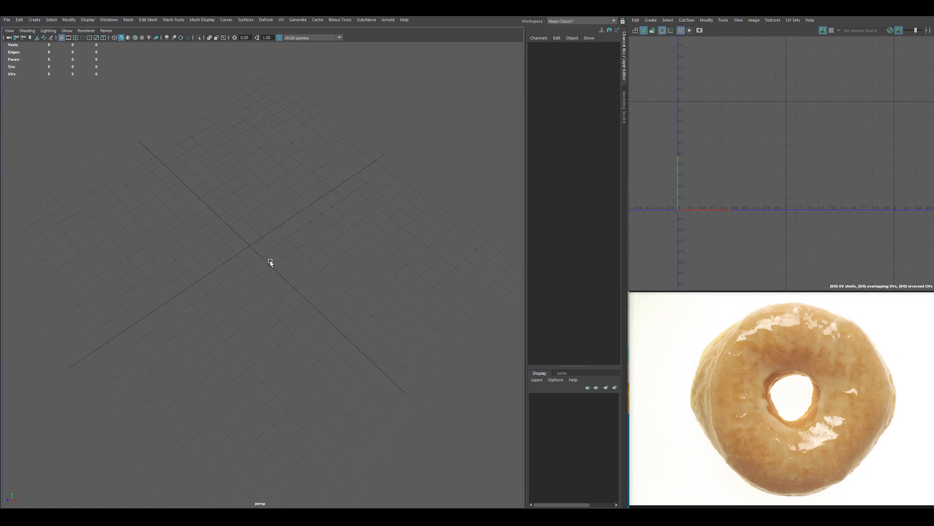
left_click_drag(271, 254, 253, 249, "alt")
right_click(253, 249, "shift")
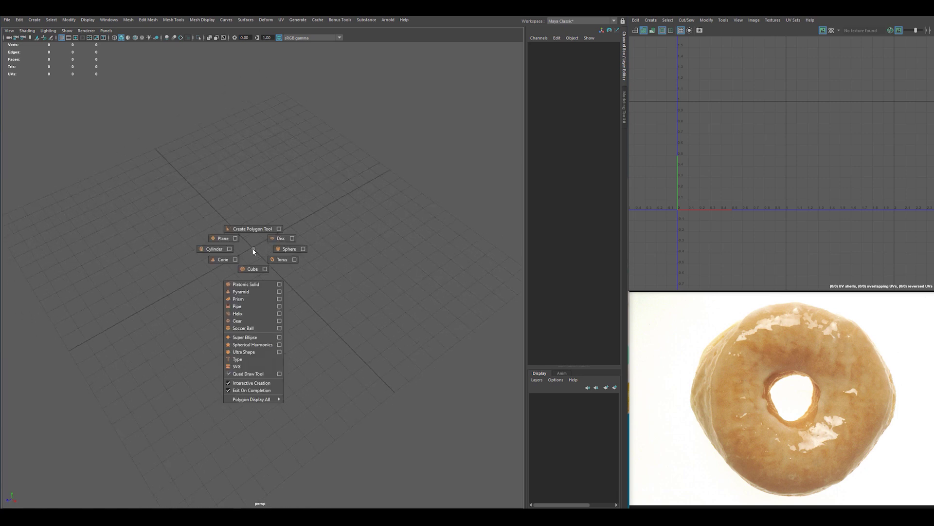
left_click(256, 249)
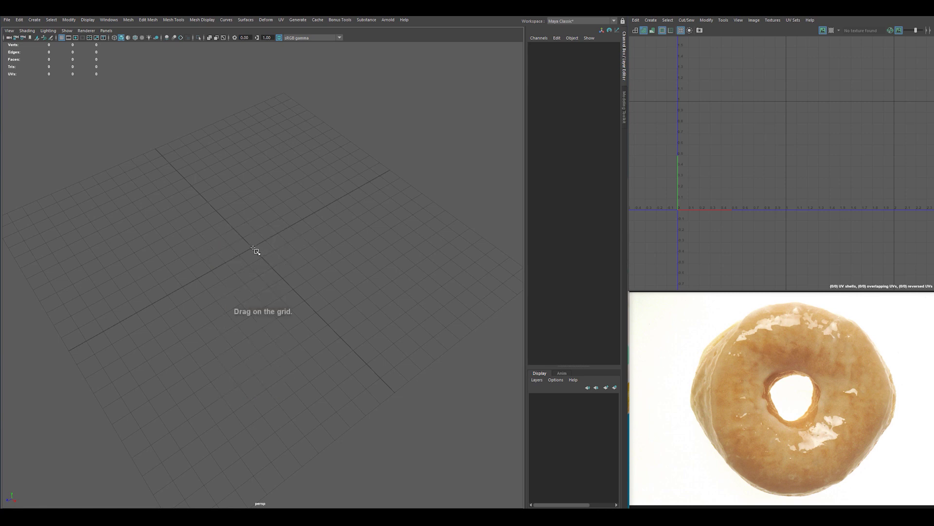
left_click_drag(254, 249, 340, 233)
scroll(317, 274, "up", 1)
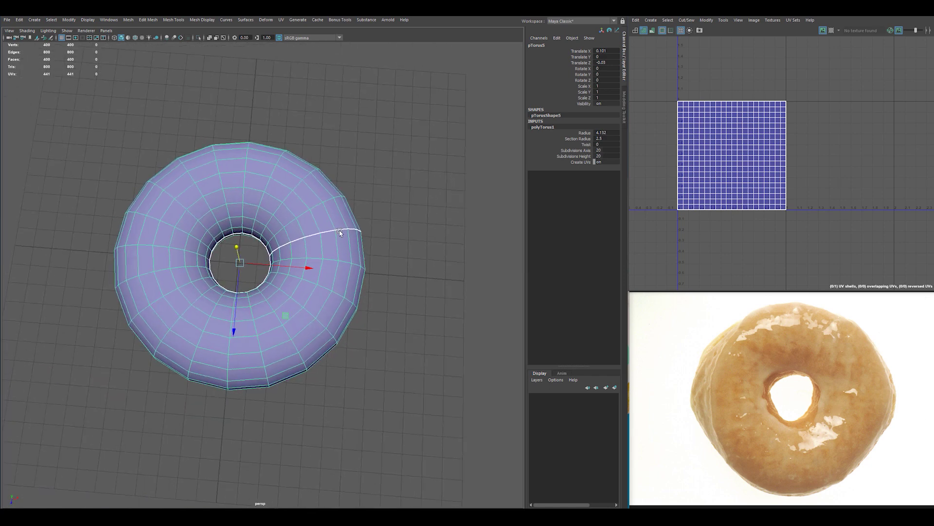
Step: Set the torus to 50 axis subdivisions and 100 height subdivisions
left_click(603, 150)
type("50")
key("Return")
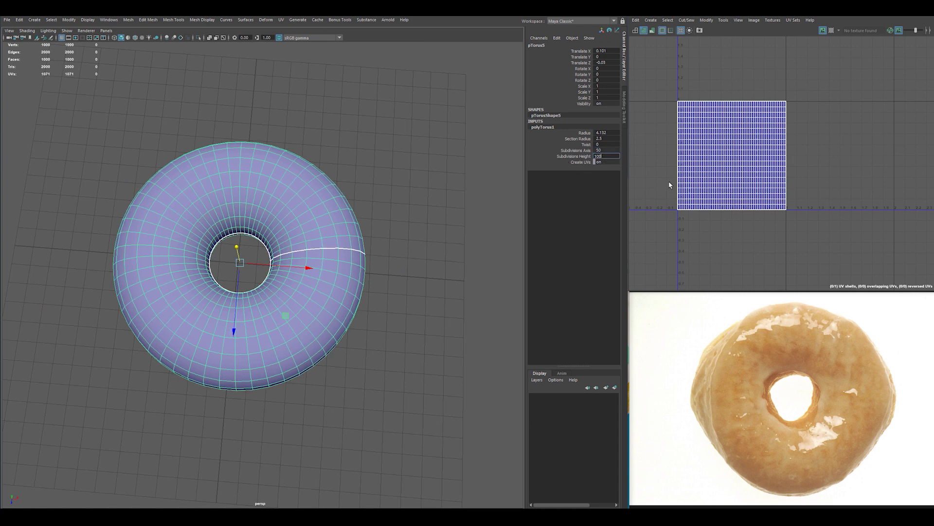
key("Return")
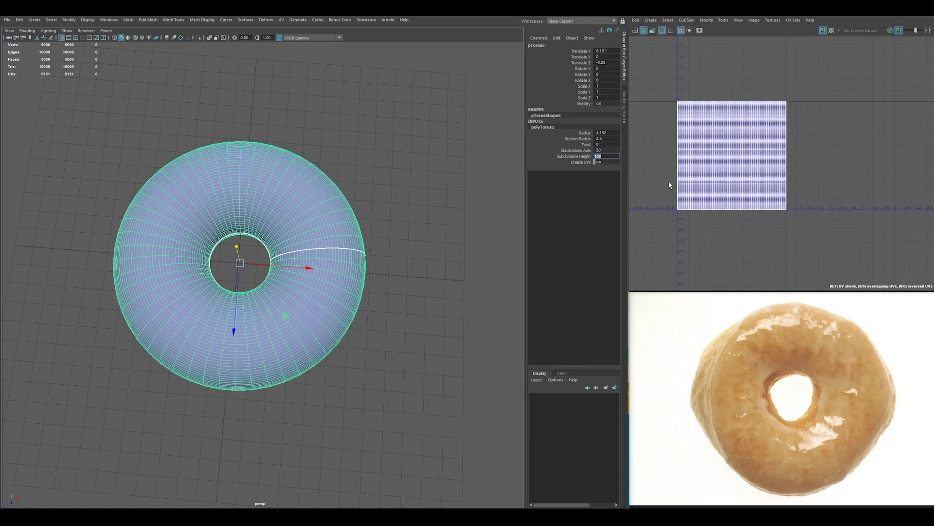
Step: Set the torus's height subdivisions to 50 and its axis subdivisions to 84
left_click(575, 151)
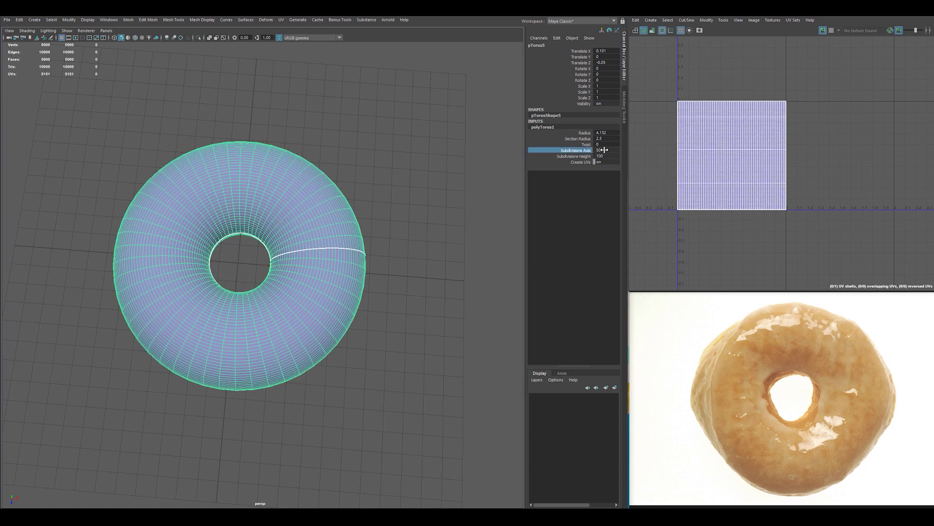
left_click(576, 156)
middle_click_drag(428, 207, 376, 207)
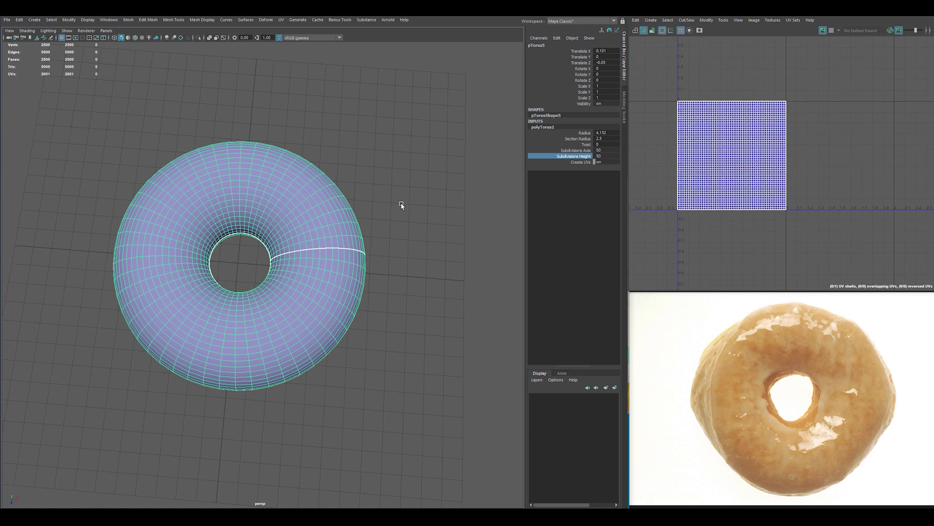
left_click(603, 151)
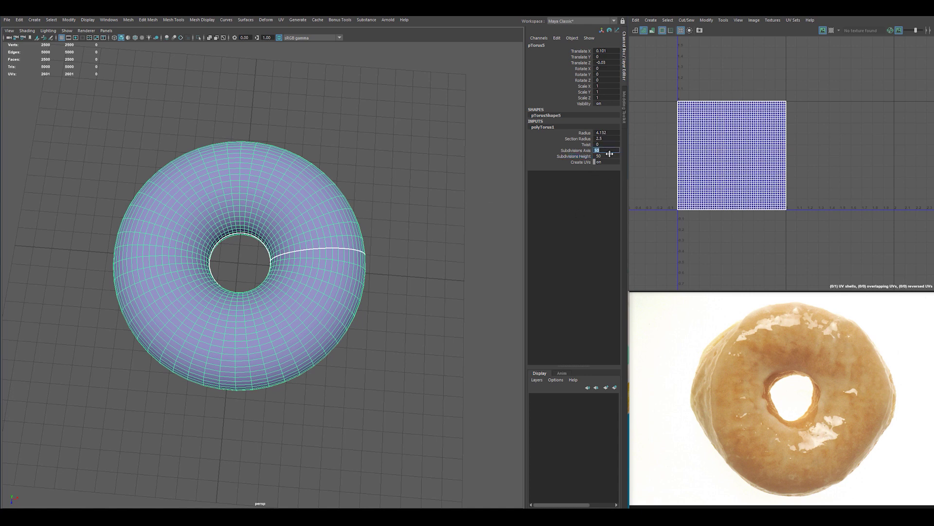
key("Return")
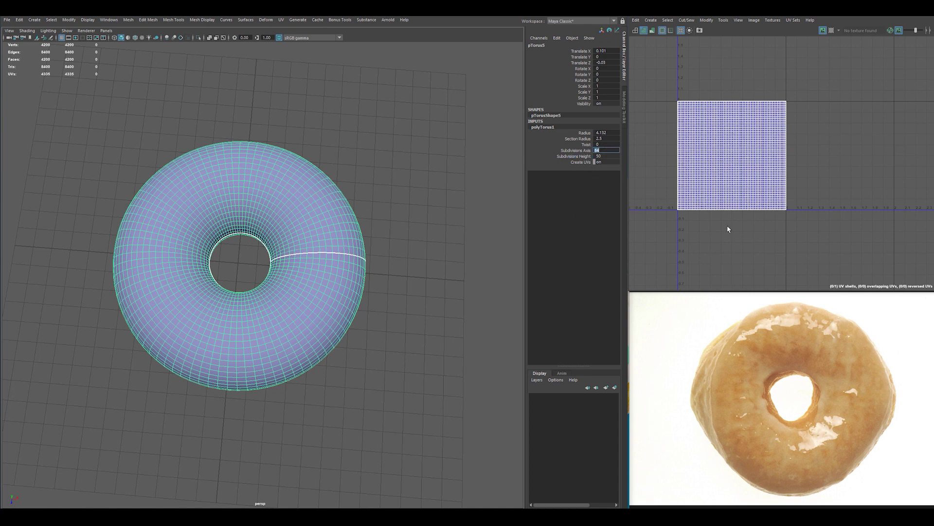
Step: Select a full edge loop around the torus's underside and cut the UVs along it
scroll(219, 219, "up", 2)
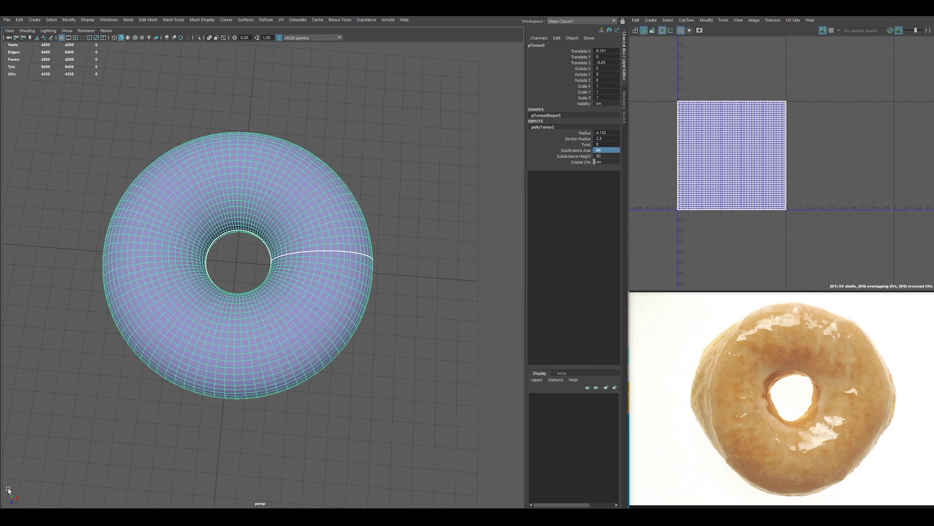
left_click_drag(239, 263, 248, 251, "alt")
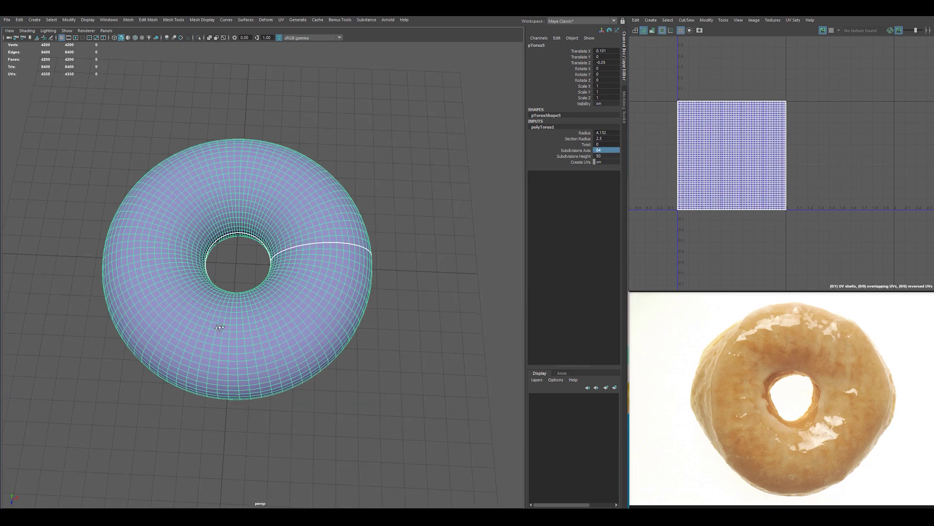
left_click_drag(220, 327, 200, 257, "alt")
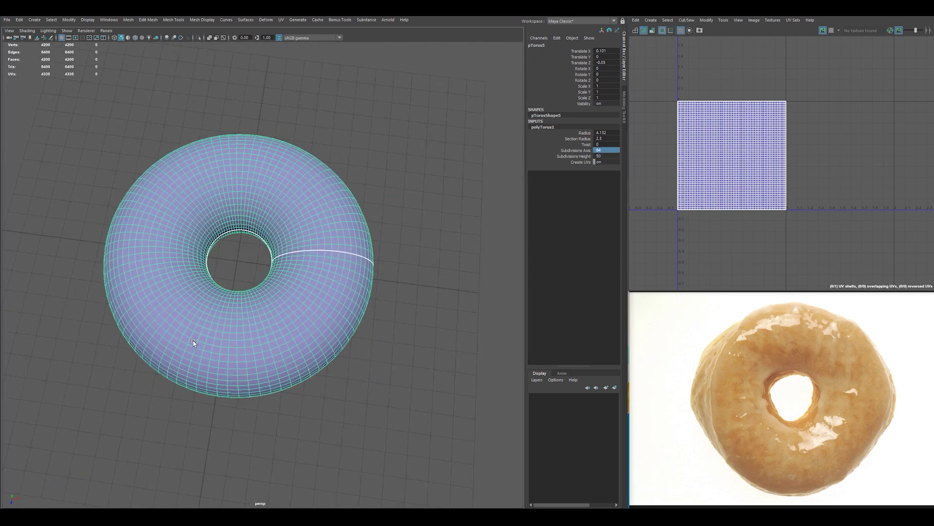
left_click_drag(193, 342, 205, 379, "alt")
scroll(181, 317, "up", 3)
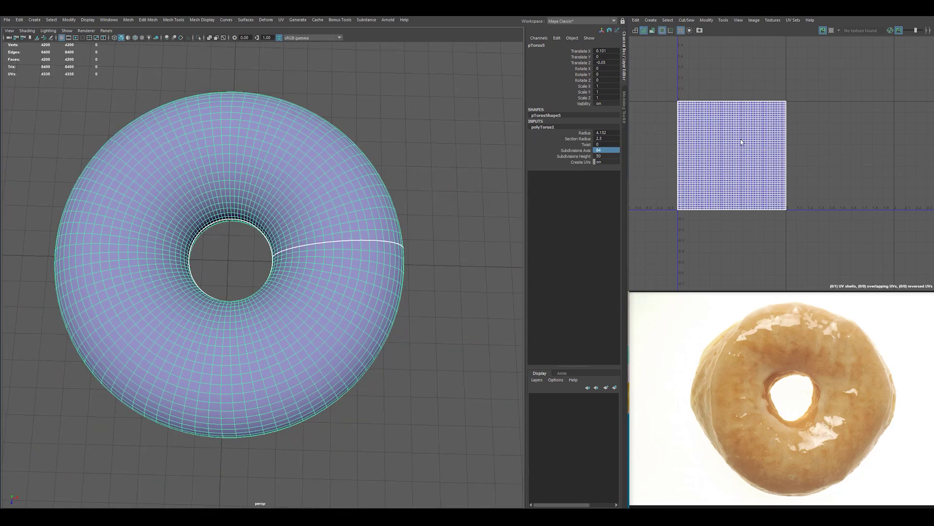
scroll(734, 160, "up", 4)
middle_click_drag(837, 189, 835, 187, "alt")
mouse_move(265, 306)
left_mouse_down("alt")
mouse_move(255, 246)
mouse_move(265, 202)
mouse_move(246, 219)
mouse_move(235, 214)
mouse_move(243, 219)
left_mouse_up("alt")
right_click_drag(319, 267, 338, 252)
double_click(336, 253)
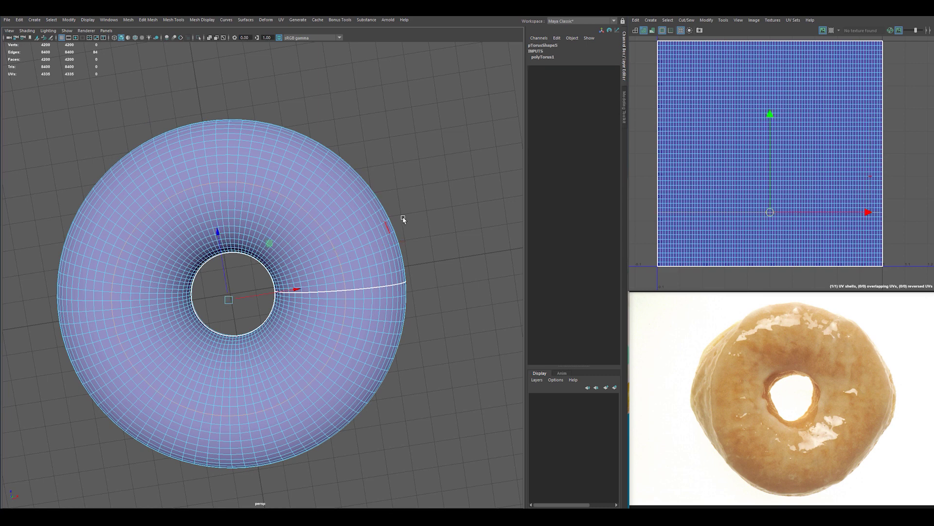
right_click(422, 181, "shift")
right_click_drag(695, 214, 613, 175, "shift")
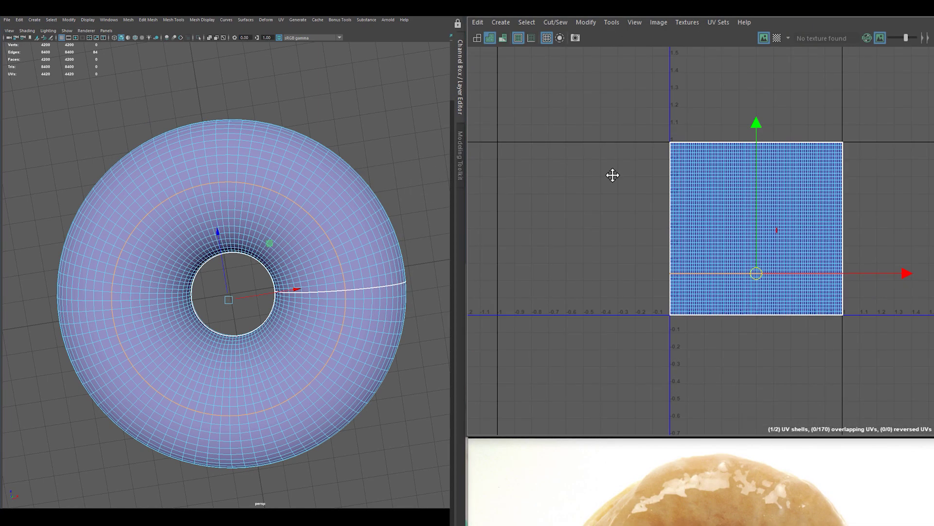
Step: Select the edges along the upper border of the UV layout and move-and-sew them to merge the two shells
middle_click_drag(613, 175, 479, 223, "alt")
left_click_drag(448, 162, 432, 194, "alt")
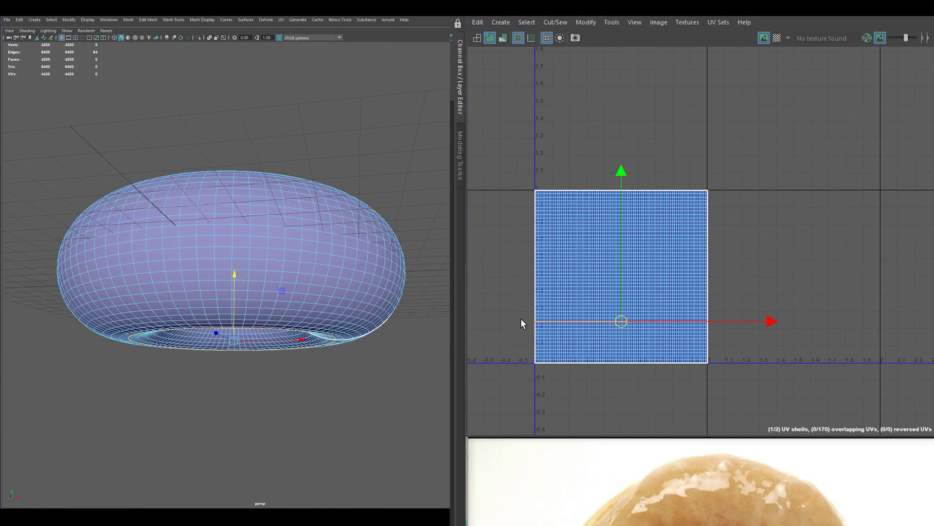
left_click_drag(533, 346, 695, 401)
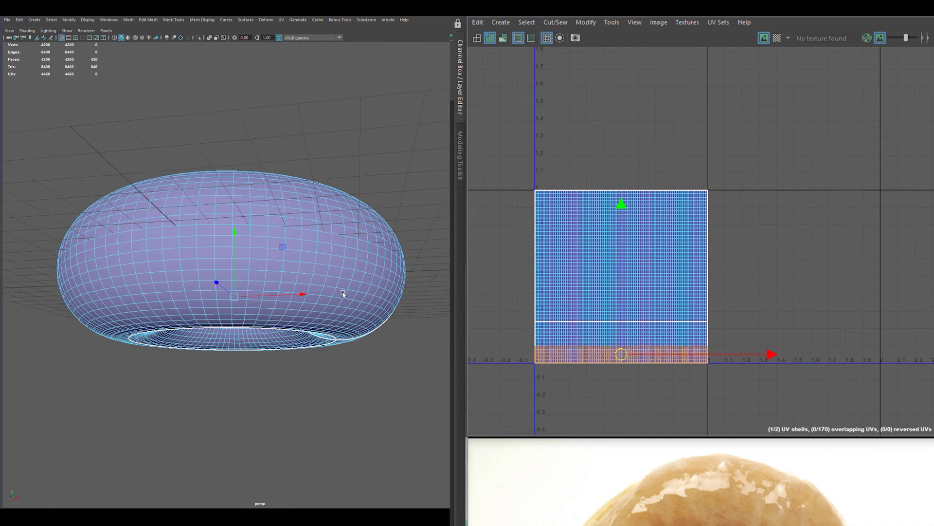
left_click_drag(343, 294, 426, 254, "alt")
right_click(631, 314)
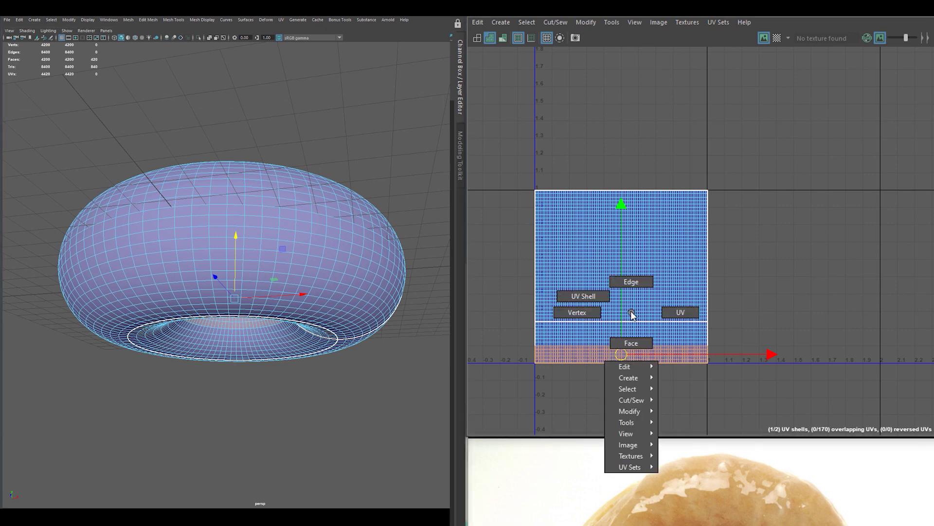
right_click_drag(631, 315, 631, 281)
scroll(538, 170, "up", 3)
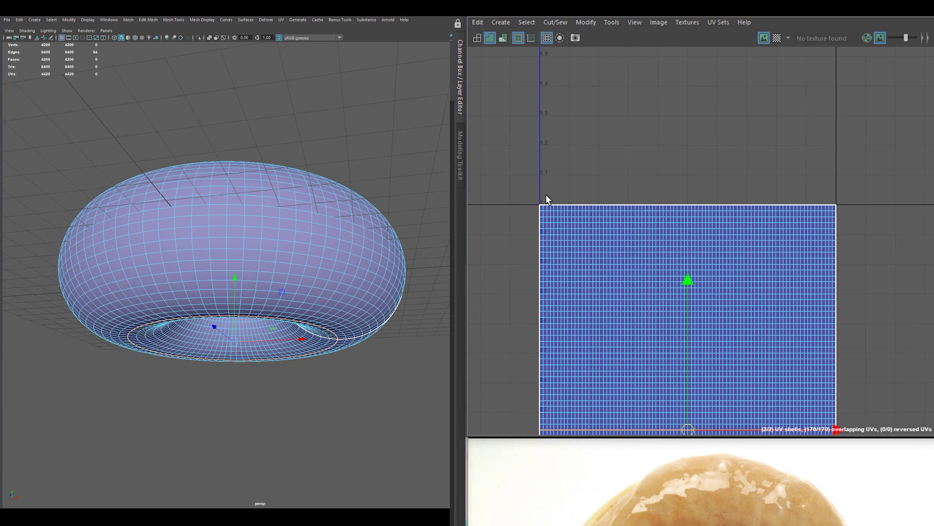
left_click_drag(542, 194, 834, 211)
scroll(579, 225, "up", 1)
right_click_drag(580, 225, 603, 258, "alt")
left_click_drag(329, 212, 295, 211, "alt")
right_click_drag(652, 162, 657, 129, "shift")
Step: Select all UVs of the torus shell and normalize them into the 0 to 1 UV tile
scroll(778, 237, "down", 3)
scroll(255, 289, "down", 5)
left_click_drag(255, 288, 221, 231, "alt")
scroll(681, 314, "down", 5)
middle_click_drag(652, 329, 528, 247, "alt")
right_click_drag(570, 261, 827, 331, "alt")
right_click_drag(550, 238, 689, 214)
left_click_drag(511, 73, 657, 236)
double_click(658, 236)
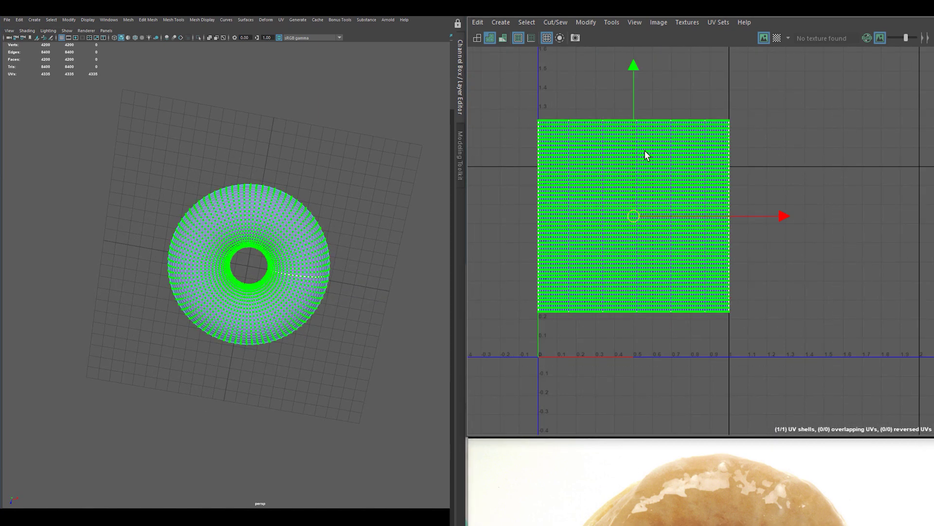
right_click_drag(644, 149, 519, 128, "shift")
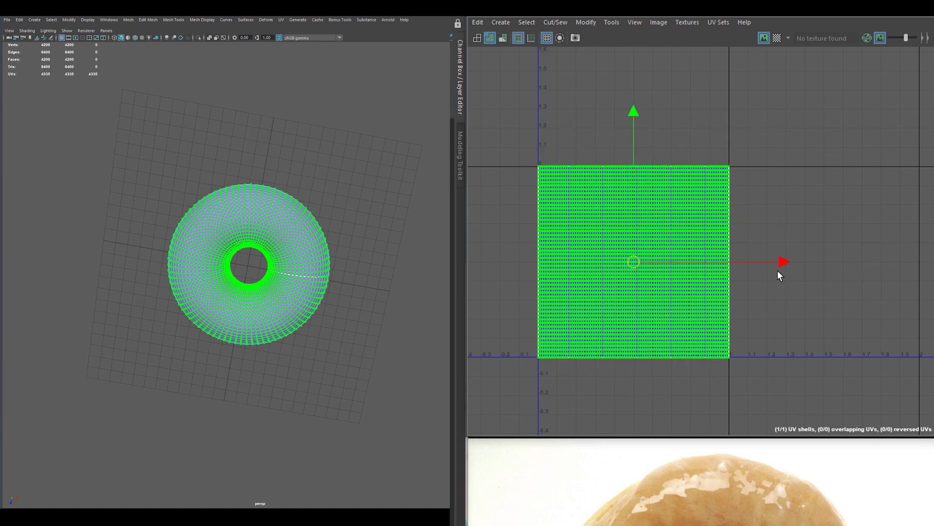
Step: Select the column of UVs on the shell's U = 1 border and move it horizontally to U = 2
middle_click_drag(783, 194, 678, 163, "alt")
left_click(629, 122)
scroll(629, 122, "up", 1)
left_click_drag(675, 115, 621, 397)
middle_click_drag(818, 242, 763, 273, "alt")
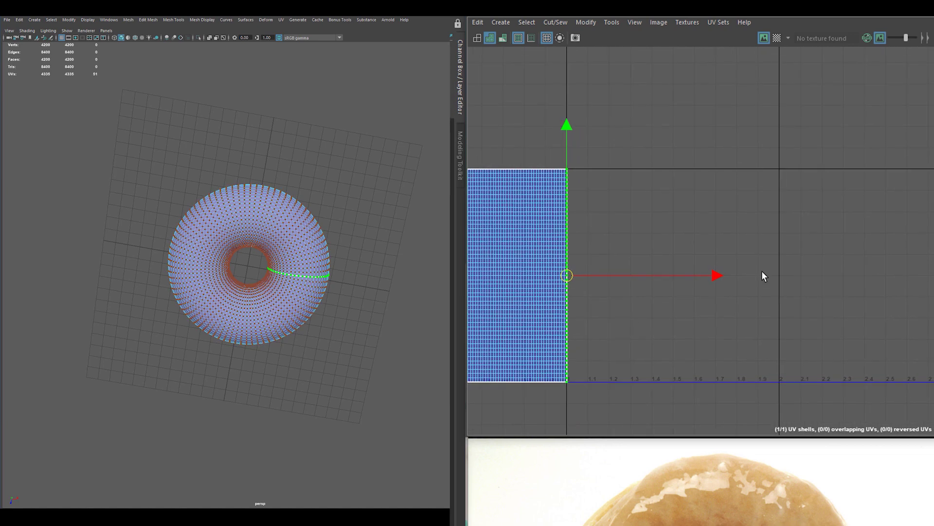
left_click_drag(713, 283, 931, 282)
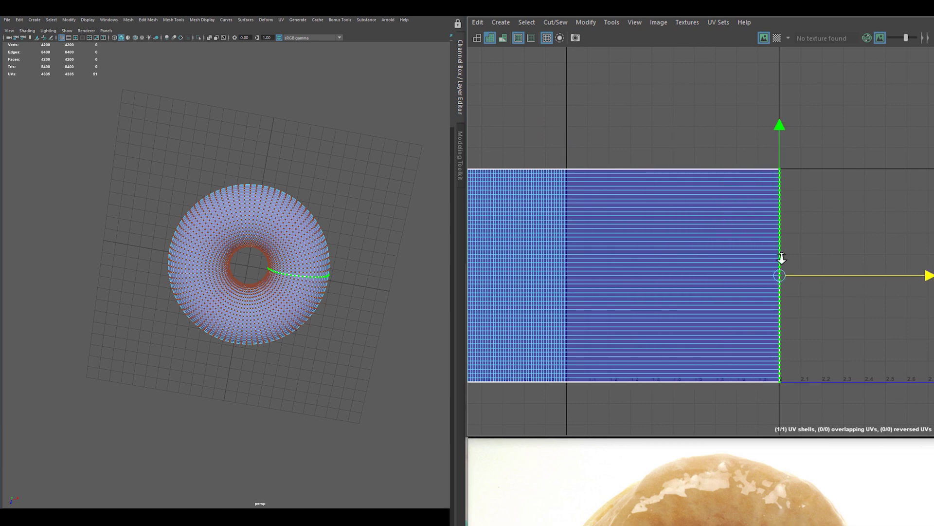
Step: Select the interior UVs without the two side columns and unfold them so they spread evenly from U 0 to 2
scroll(827, 224, "down", 3)
scroll(538, 194, "up", 3)
left_click_drag(863, 145, 621, 419)
scroll(593, 210, "up", 3)
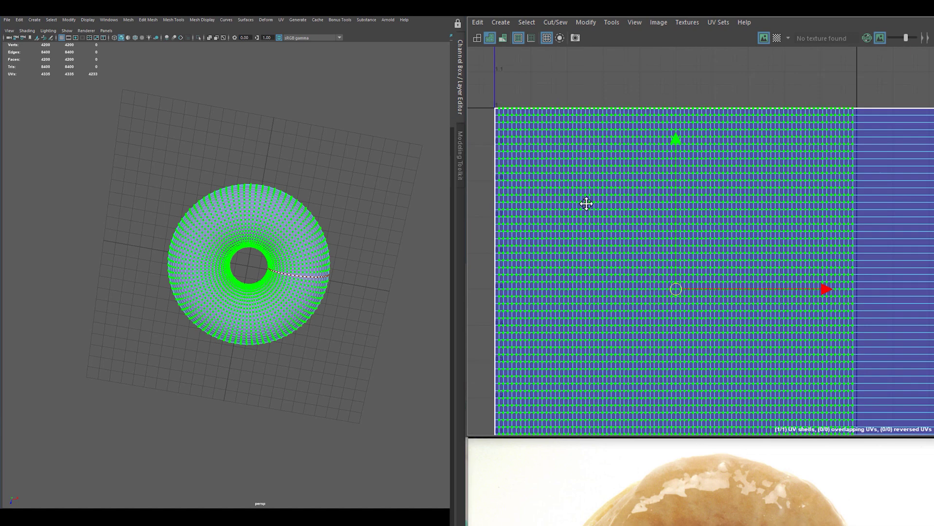
scroll(769, 240, "down", 3)
scroll(716, 240, "up", 4)
right_click(678, 189, "shift")
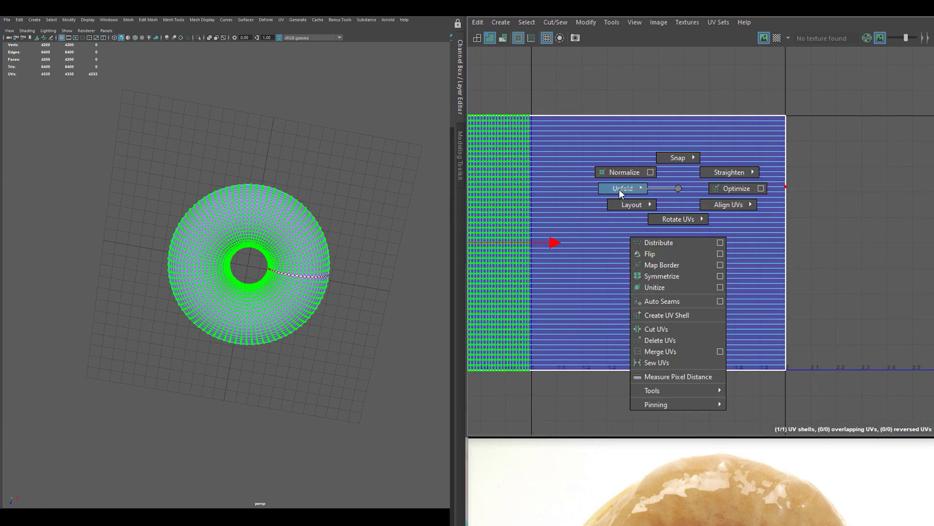
mouse_move(619, 189)
left_click(556, 171)
scroll(720, 191, "down", 3)
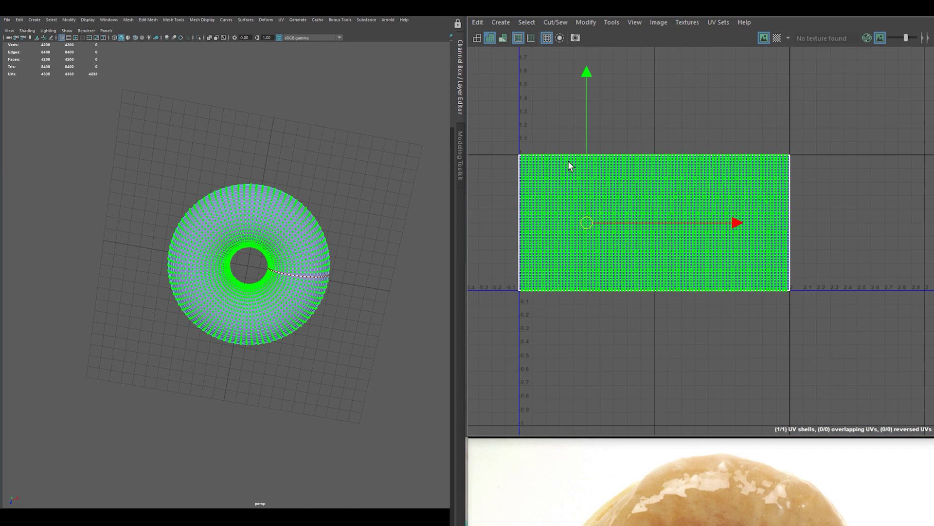
Step: Return to object selection, select the torus and turn on the checker map to inspect its UV distribution
middle_click_drag(568, 161, 633, 159, "alt")
right_click_drag(288, 235, 390, 157)
left_click(390, 156)
scroll(331, 252, "up", 5)
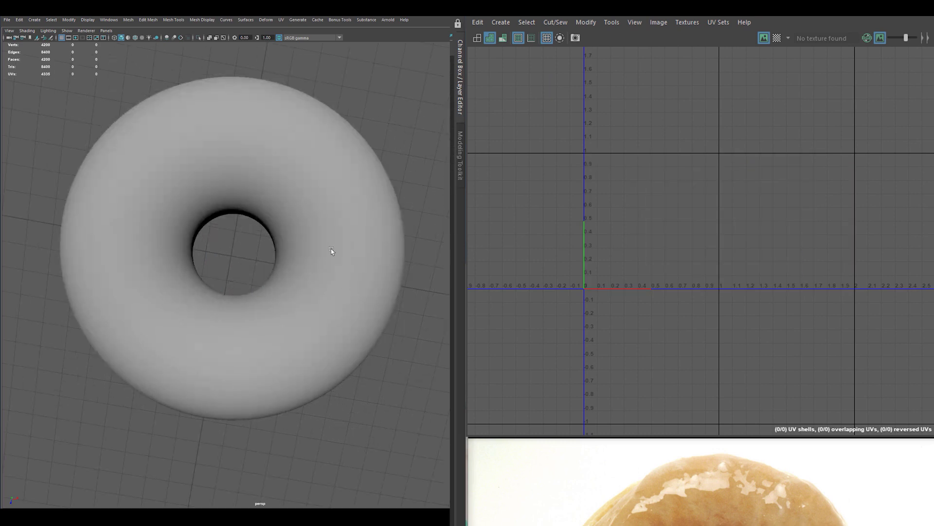
left_click_drag(332, 252, 344, 225, "alt")
left_click(344, 225)
left_click(778, 39)
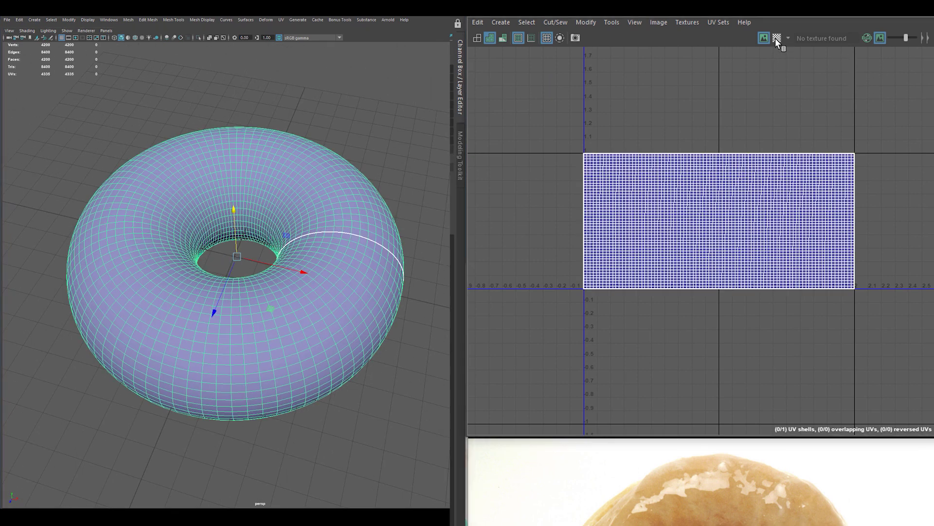
left_click(393, 192)
scroll(340, 243, "down", 3)
left_click_drag(292, 321, 277, 273, "alt")
left_click(277, 273)
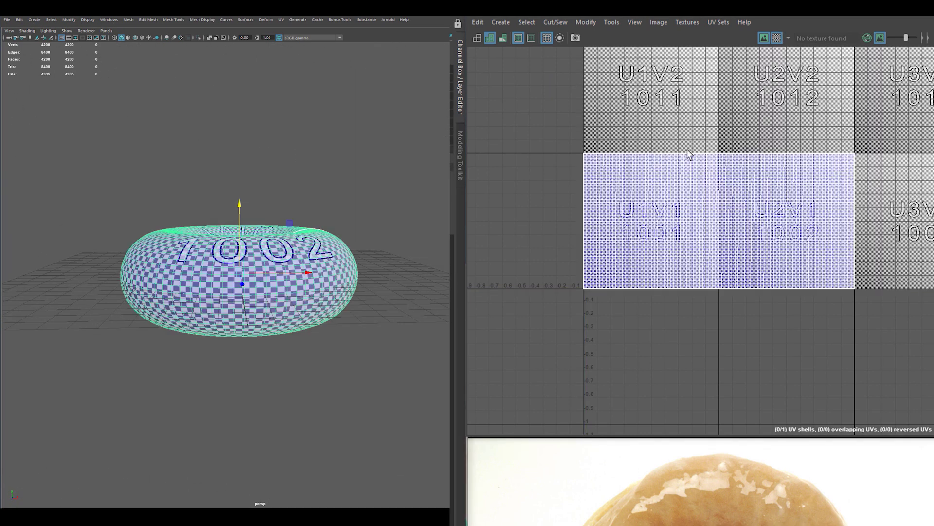
left_click_drag(359, 155, 361, 197, "alt")
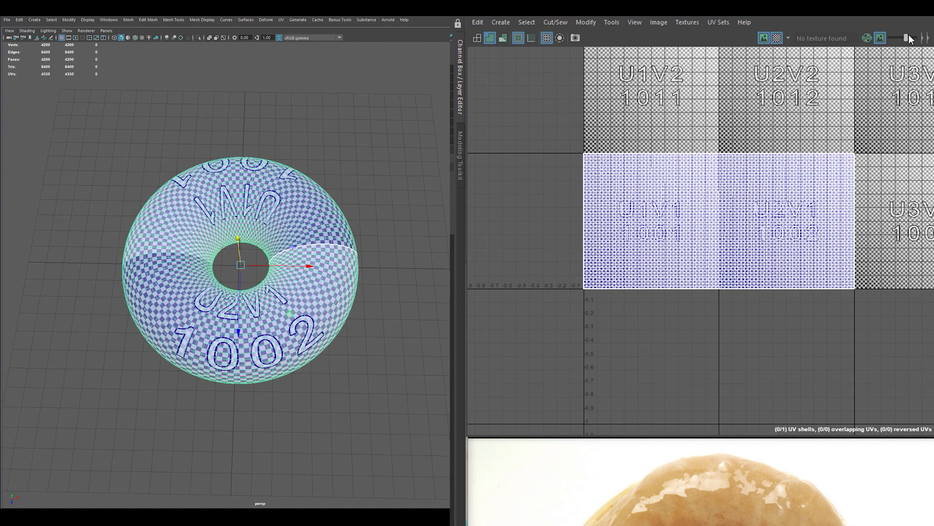
Step: Dim the checker image in the UV Editor and inspect the torus from several angles, ending with it selected
left_click_drag(908, 39, 910, 37)
key("f")
mouse_move(353, 225)
left_mouse_down("alt")
mouse_move(359, 88)
mouse_move(334, 219)
mouse_move(351, 217)
left_mouse_up("alt")
left_click(431, 147)
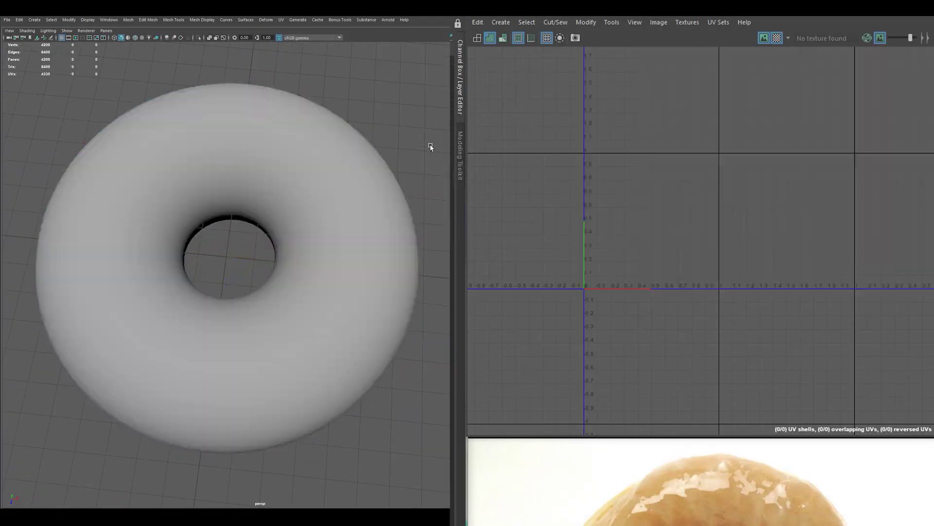
right_click_drag(431, 147, 312, 194, "alt")
left_click_drag(312, 194, 306, 160, "alt")
right_click_drag(305, 160, 321, 279, "alt")
left_click_drag(321, 279, 300, 264, "alt")
left_click(300, 264)
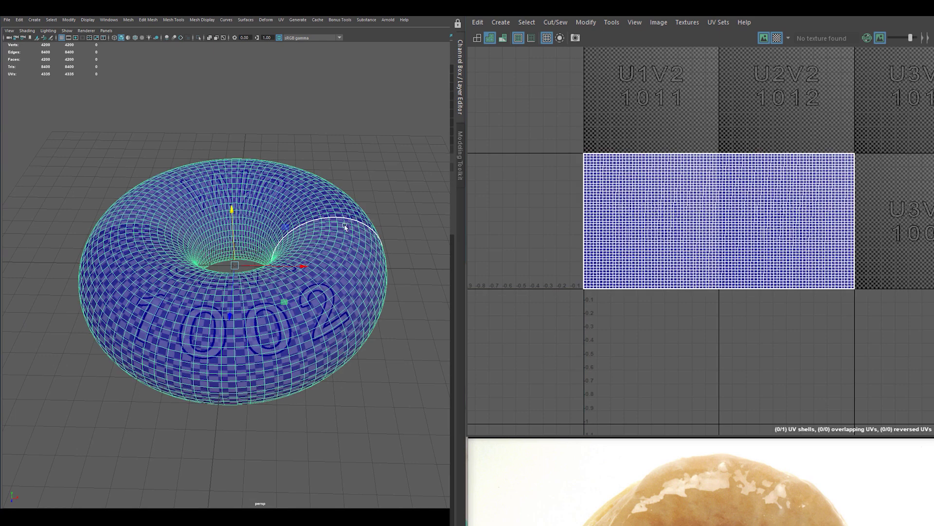
Step: Show the Channel Box and delete all construction history, leaving the torus without input nodes
key("ctrl+a")
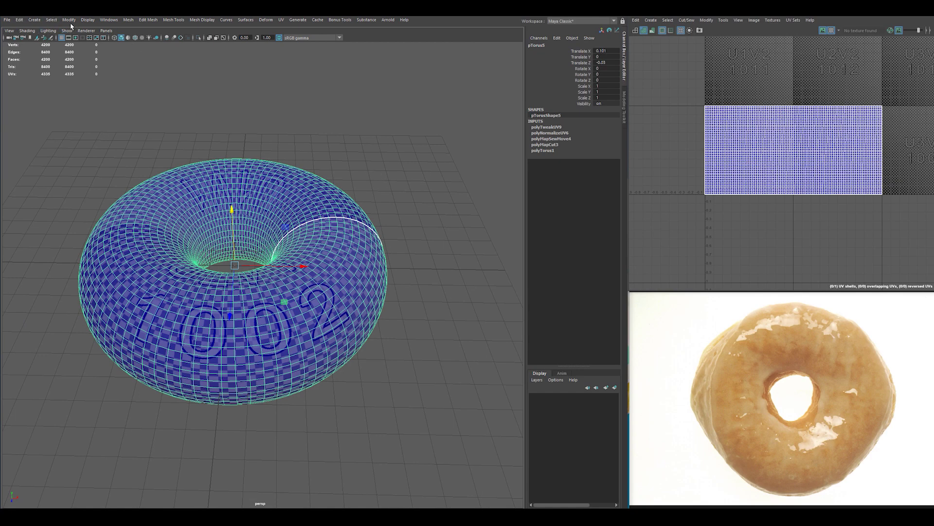
left_click(22, 21)
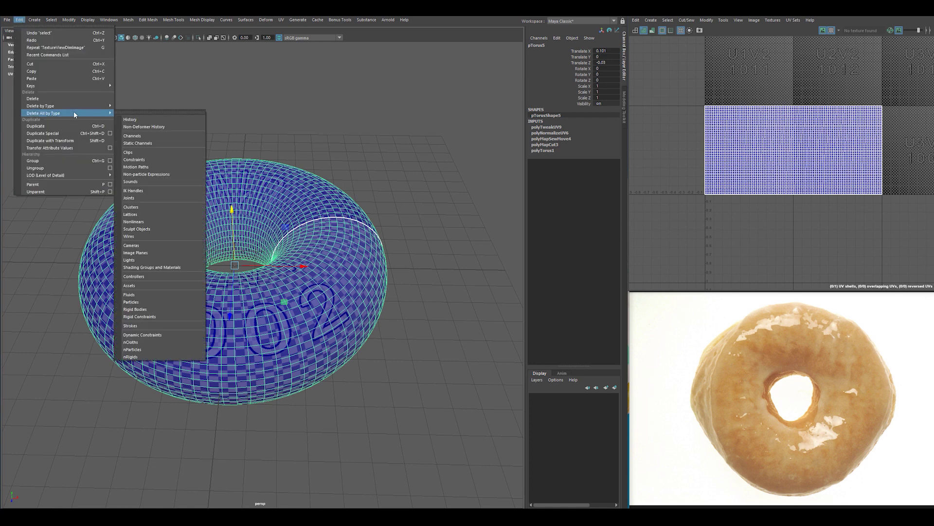
mouse_move(77, 107)
left_click(127, 113)
left_click(350, 141)
right_click_drag(358, 146, 321, 148, "alt")
mouse_move(321, 149)
left_mouse_down("alt")
mouse_move(329, 160)
mouse_move(329, 146)
left_mouse_up("alt")
right_click_drag(329, 146, 339, 213, "alt")
left_click(324, 236)
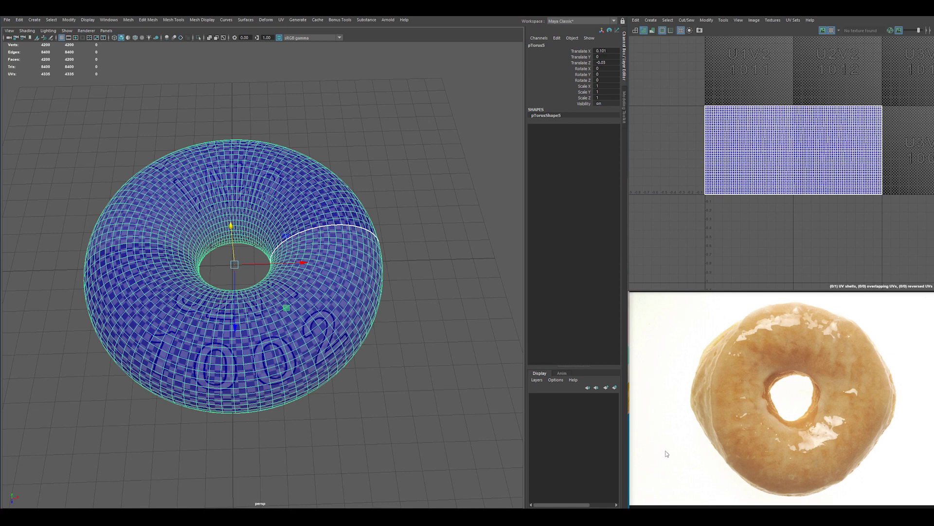
Step: Enter vertex mode and soft-select a patch of the torus's outer rim around the seam, widening the falloff
left_click_drag(377, 215, 372, 259, "alt")
right_click_drag(371, 258, 461, 273)
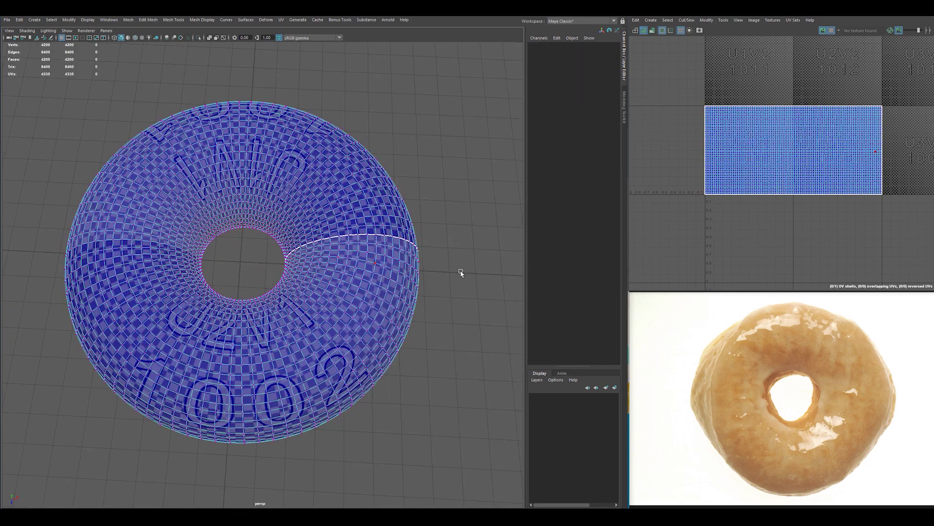
left_click_drag(402, 237, 361, 270)
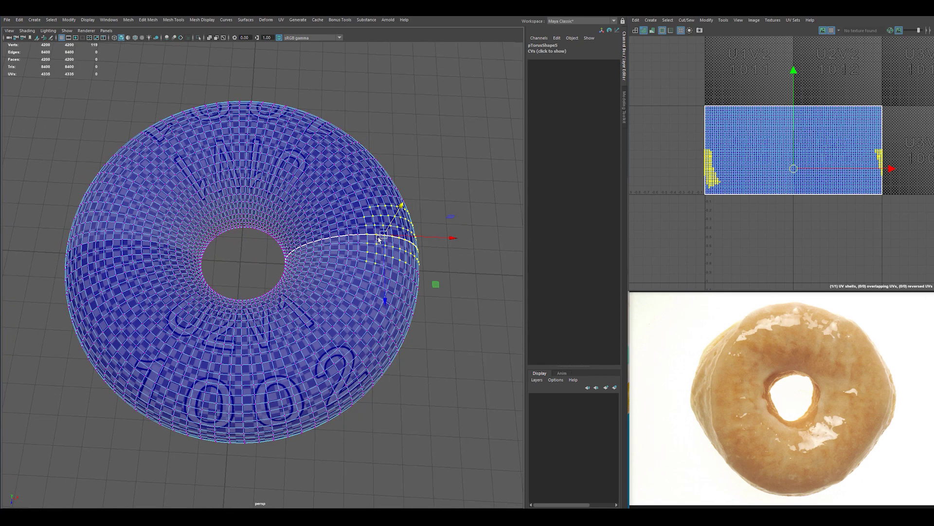
key("b")
left_click_drag(388, 239, 493, 261)
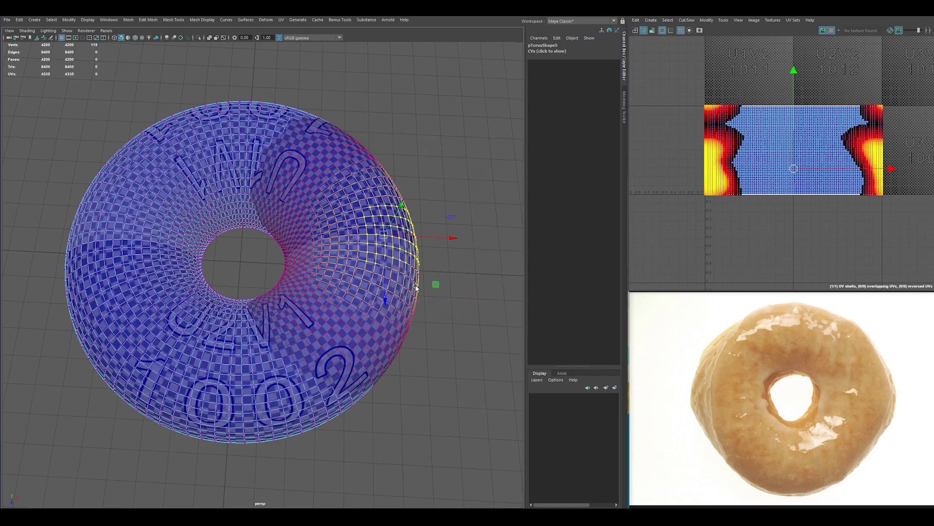
left_click_drag(416, 288, 382, 228, "alt")
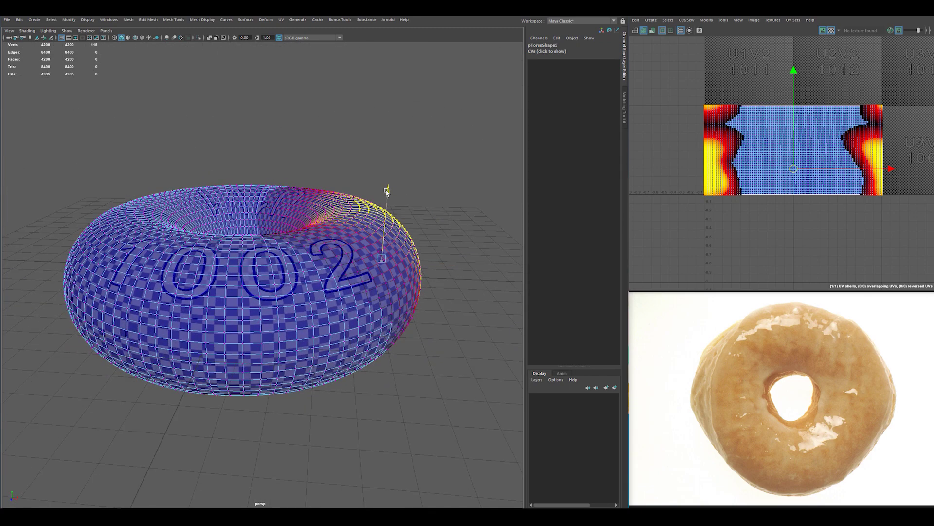
Step: Deform the hole's edge and the outer rim with soft-selected vertex patches to make the torus outline slightly irregular
left_click_drag(386, 195, 282, 311, "alt")
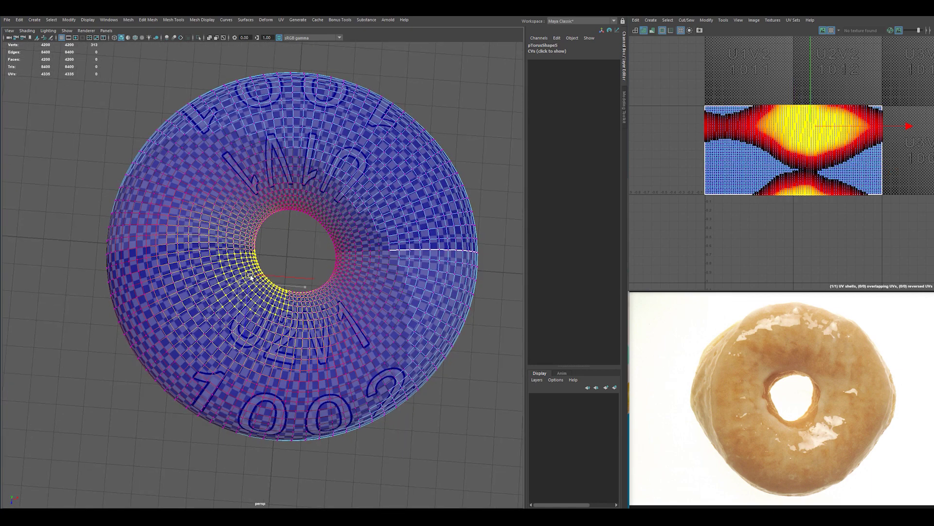
left_click_drag(241, 285, 254, 286, "alt")
left_click_drag(218, 102, 279, 154)
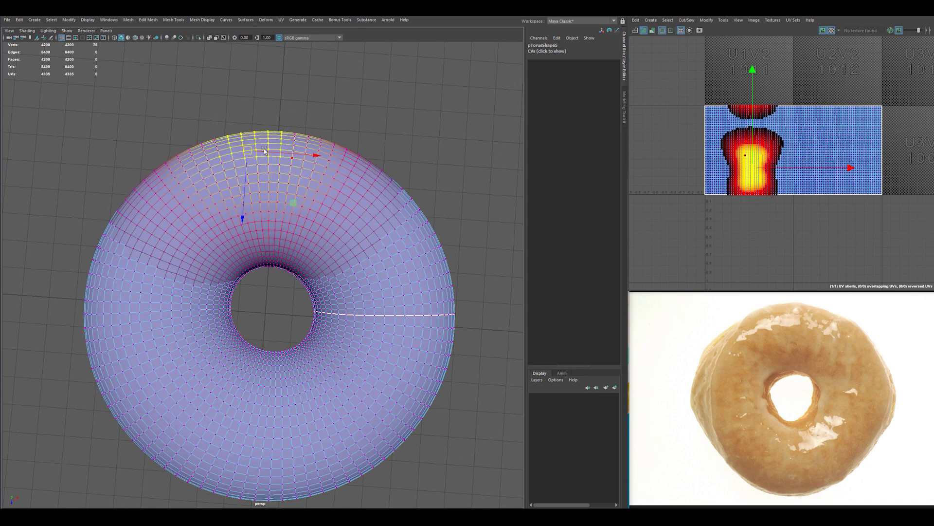
middle_click_drag(192, 217, 228, 186, "alt")
left_click_drag(106, 208, 219, 322)
left_click_drag(180, 272, 238, 233, "alt")
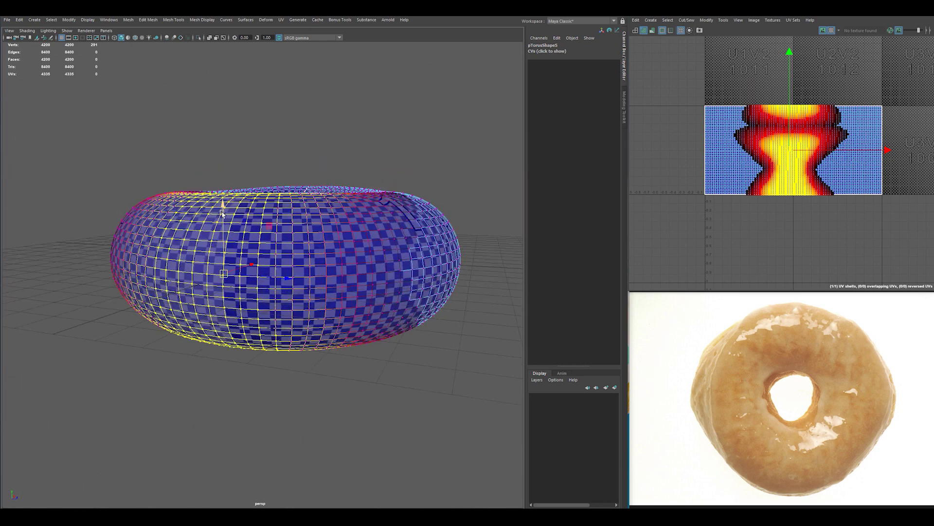
Step: Reshape the torus's side and the hole's edge beside the seam using soft-selected vertices with an adjusted falloff
key("r")
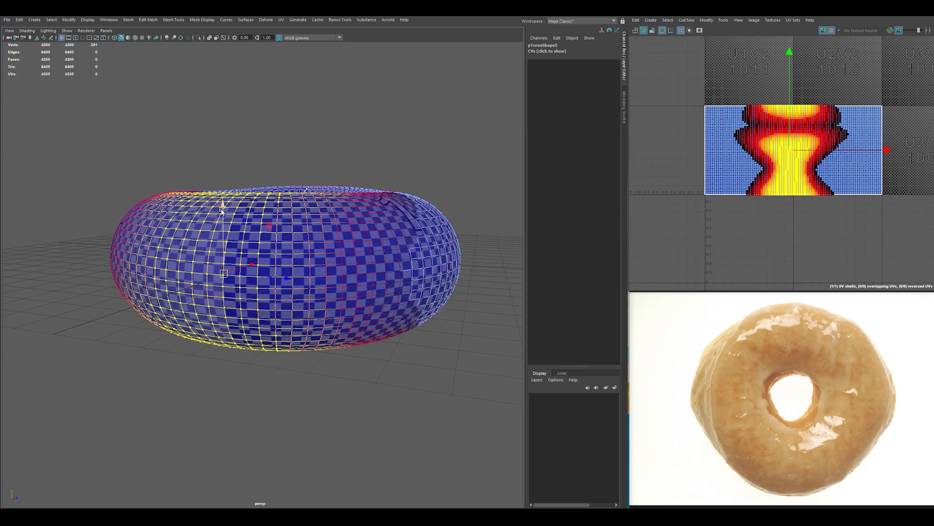
left_click_drag(224, 205, 407, 205, "alt")
left_click_drag(411, 146, 399, 239)
key("b")
left_click_drag(388, 282, 273, 290, "alt")
left_click_drag(322, 319, 322, 318)
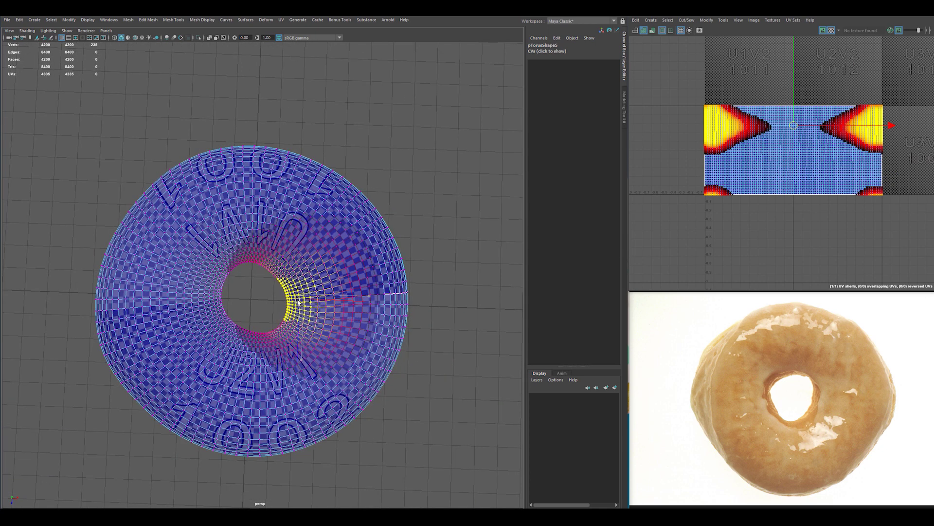
Step: Soft-select the outer rim vertices behind the seam, widen the falloff and shift them slightly inward
middle_click_drag(296, 152, 296, 162, "alt")
left_click_drag(301, 139, 408, 238)
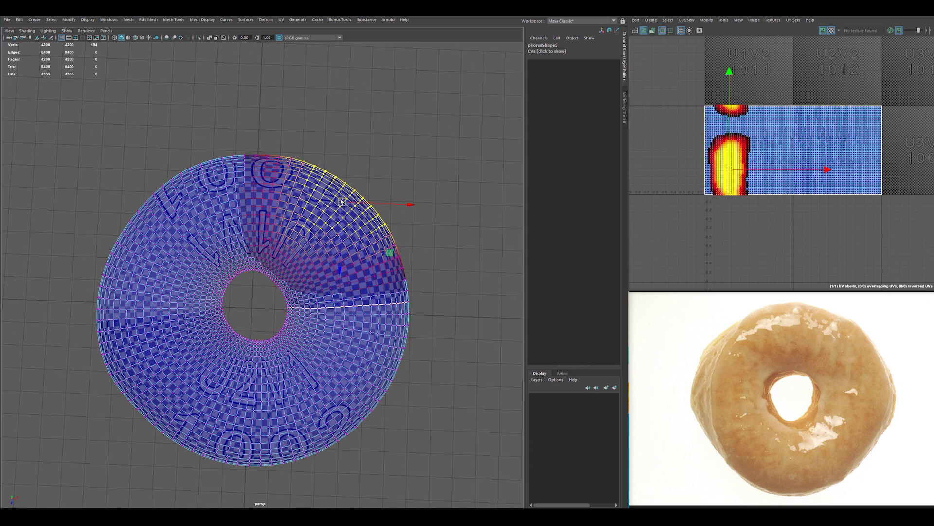
key("b")
left_click_drag(389, 199, 426, 227)
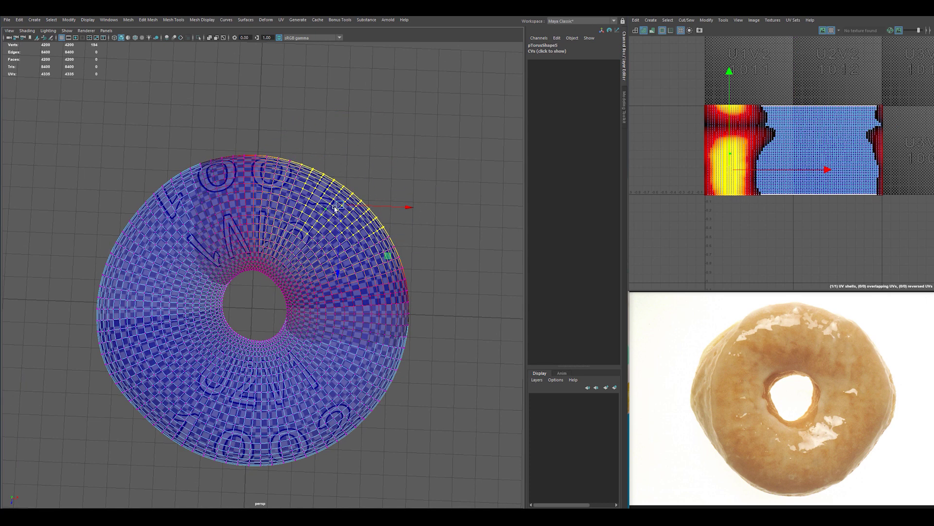
left_click_drag(339, 203, 235, 172, "alt")
left_click_drag(221, 177, 161, 301, "alt")
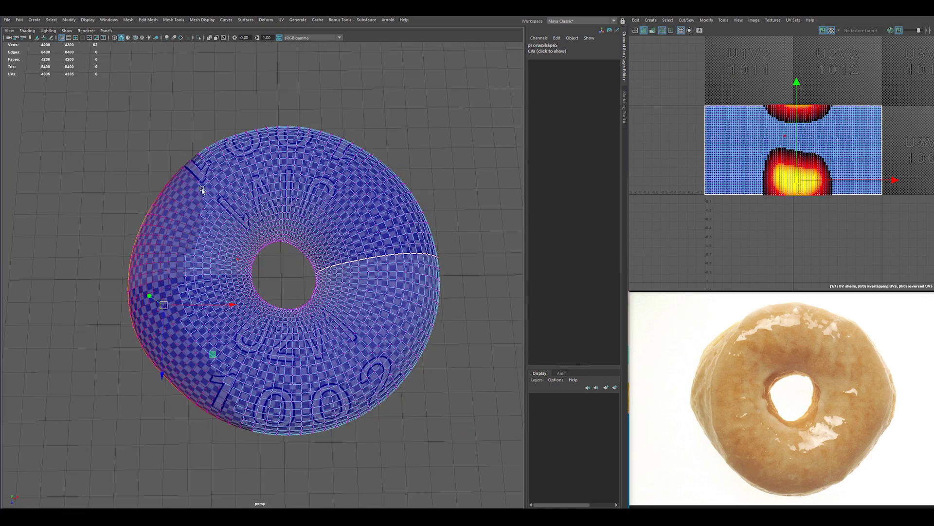
Step: Adjust the rear outer rim opposite the seam with soft selection, return to object mode and deselect the torus
left_click_drag(141, 118, 285, 246)
left_click_drag(217, 202, 217, 207)
right_click_drag(352, 170, 293, 209)
left_click(456, 111)
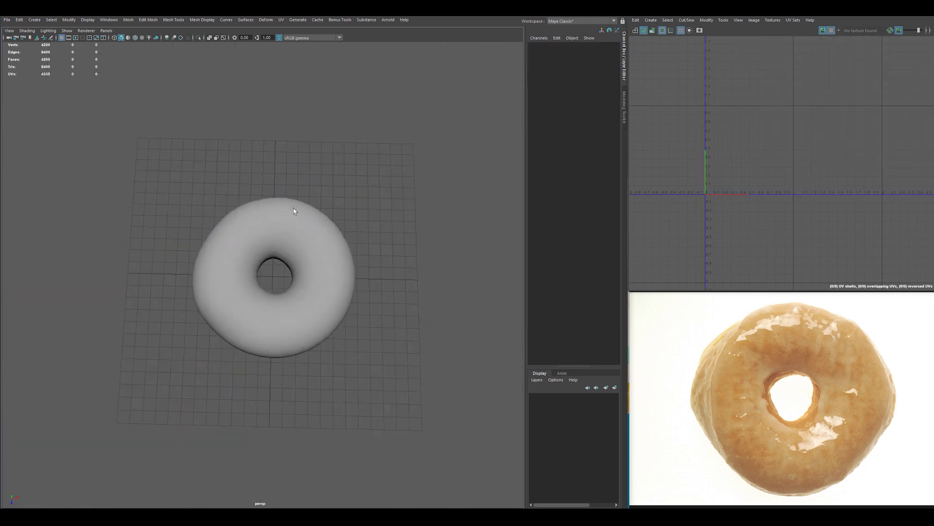
Step: Examine the deformed donut's overall outline and hole from above against the glazed donut reference
left_click_drag(294, 208, 294, 151, "alt")
right_click_drag(294, 219, 388, 313, "alt")
left_click_drag(388, 253, 380, 235, "alt")
left_click(368, 255)
right_click_drag(379, 229, 454, 426)
left_click(428, 375)
left_click_drag(410, 340, 416, 362, "alt")
left_click(496, 323)
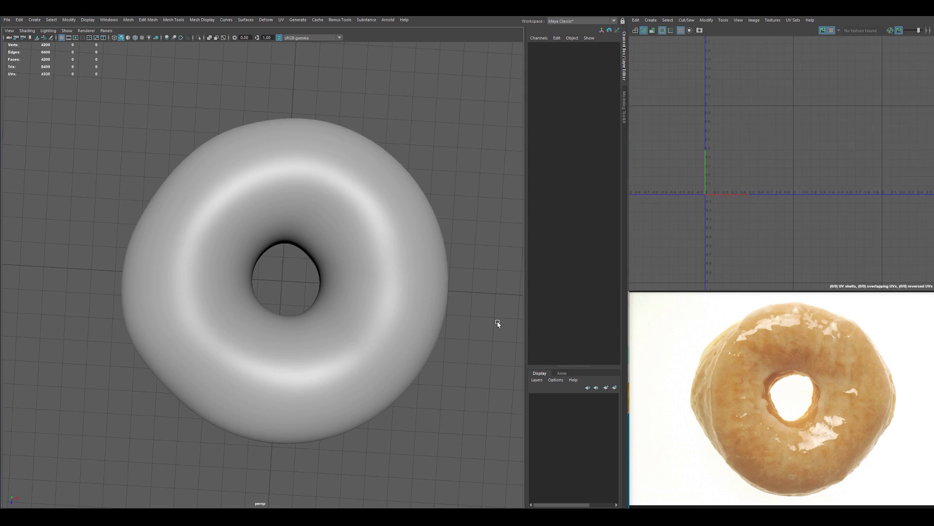
Step: Turn off the checker map on the torus and leave the torus selected
left_click(382, 233)
left_click(831, 30)
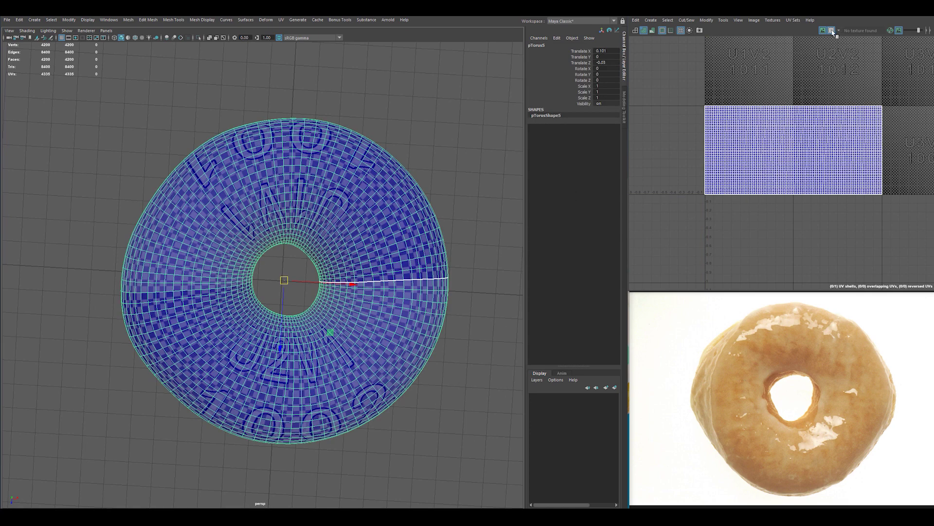
left_click(434, 63)
left_click_drag(411, 132, 404, 179, "alt")
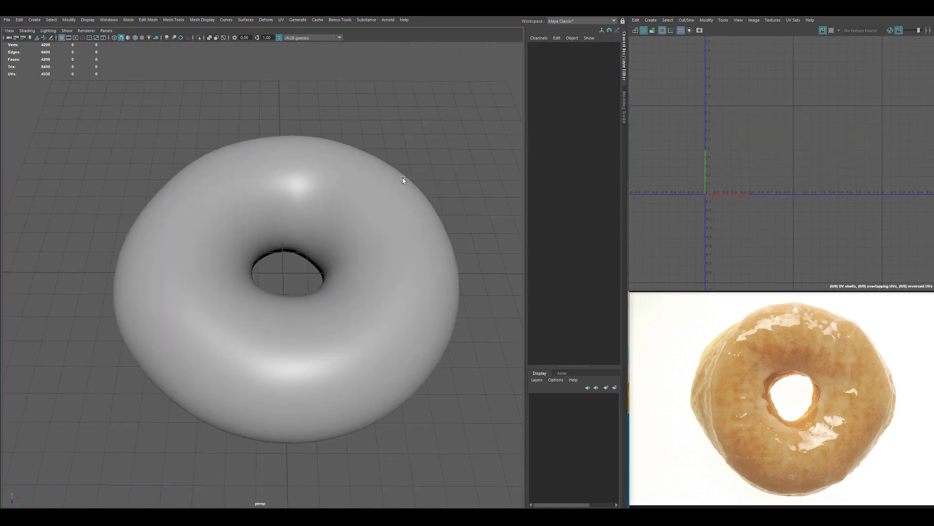
left_click(341, 247)
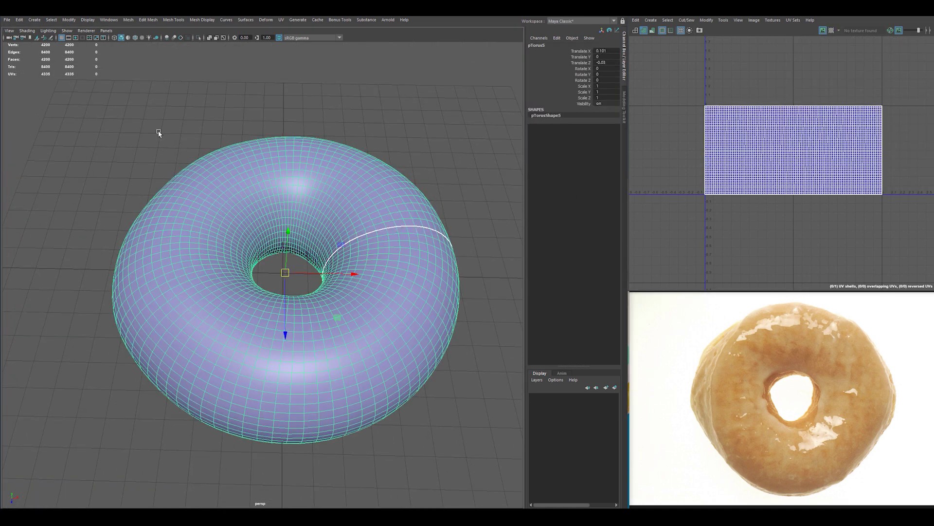
Step: Export the selected torus as an FBX file named donut to the Desktop
left_click(7, 20)
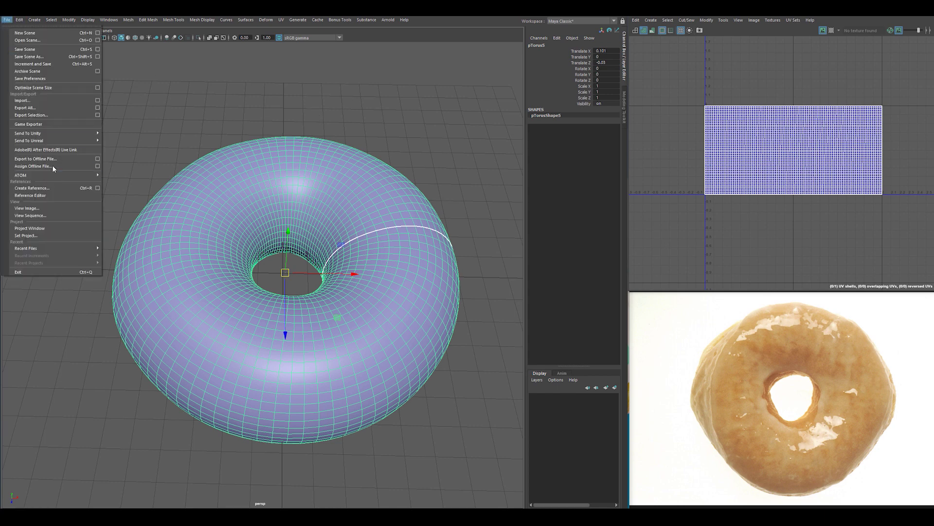
left_click(43, 115)
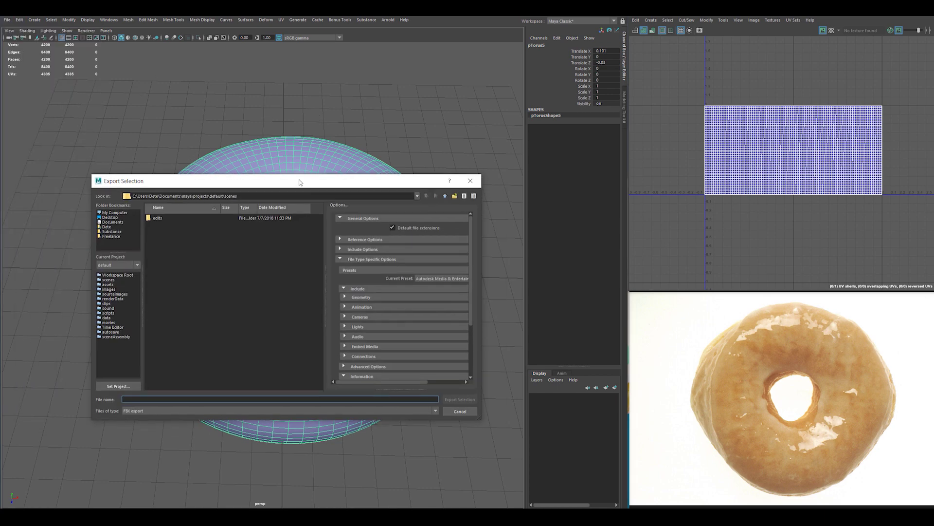
left_click(113, 211)
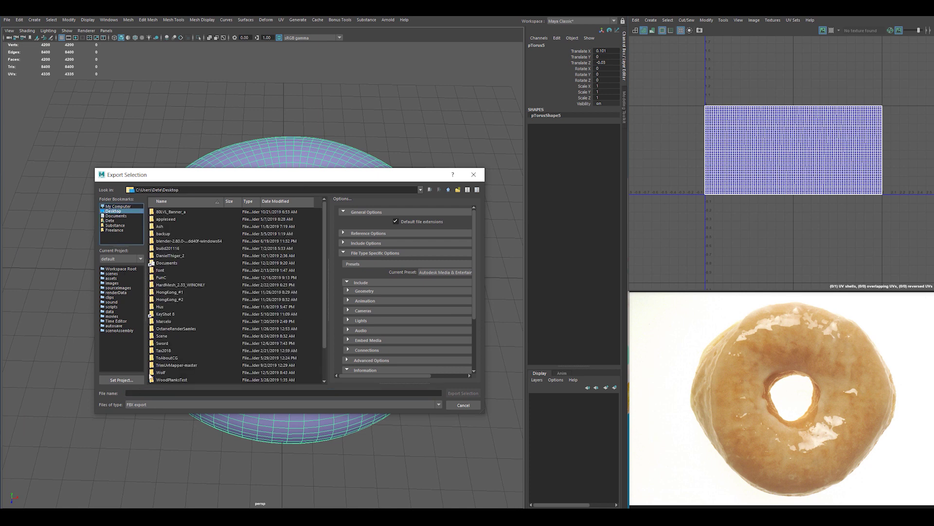
left_click(150, 392)
type("donut")
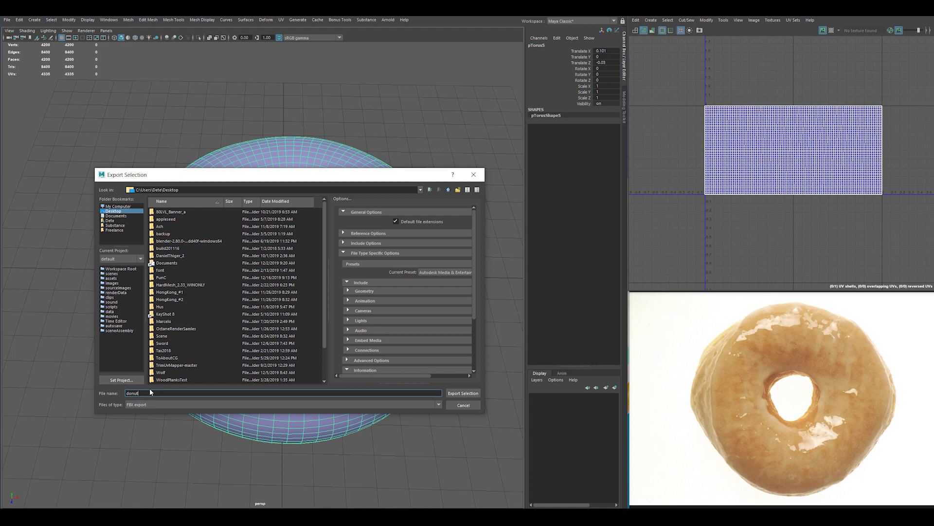
key("Return")
left_click(512, 123)
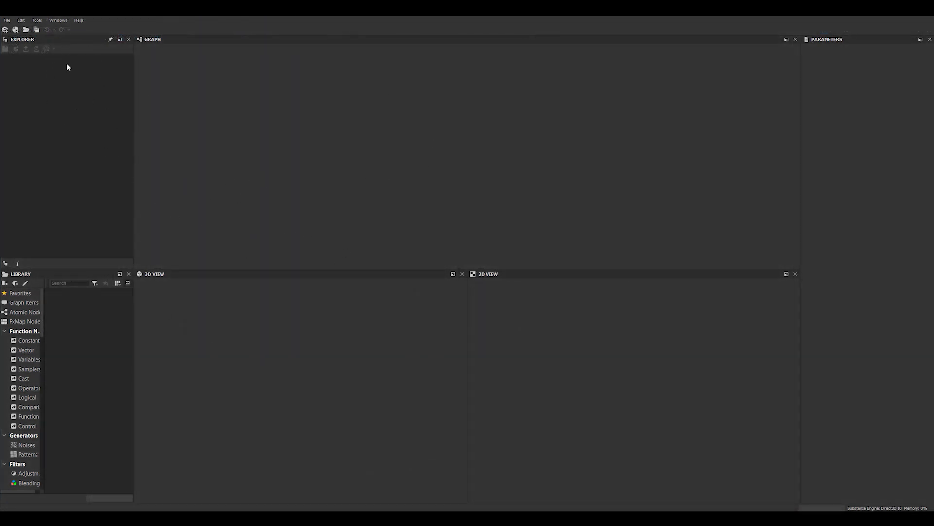
Step: In Substance Designer, create a new Substance graph from the DeteBaseSetup template at 2048 by 2048 px
left_click(7, 20)
left_click(18, 36)
scroll(404, 255, "down", 5)
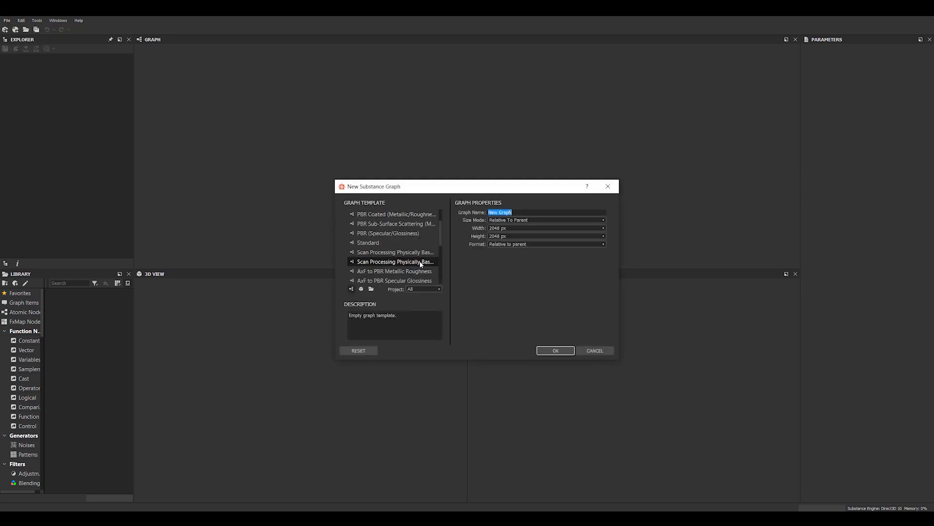
left_click(390, 243)
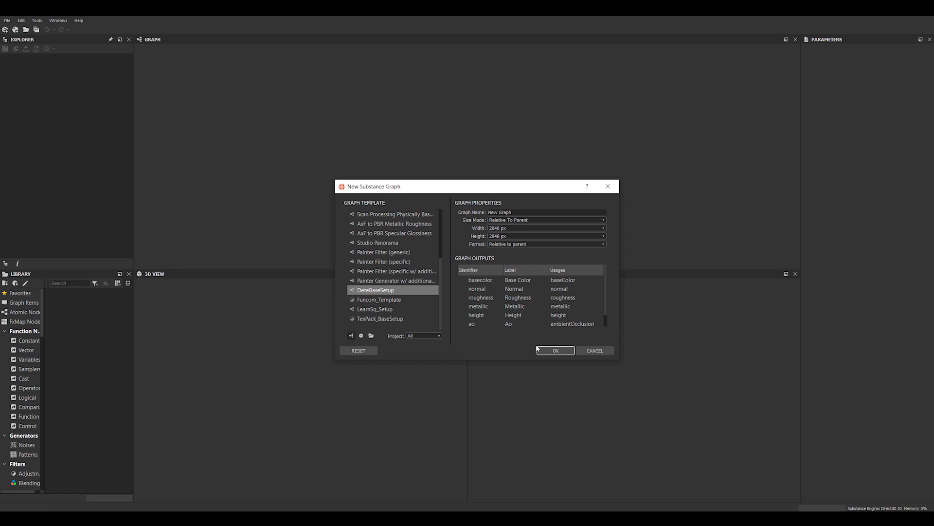
left_click(555, 350)
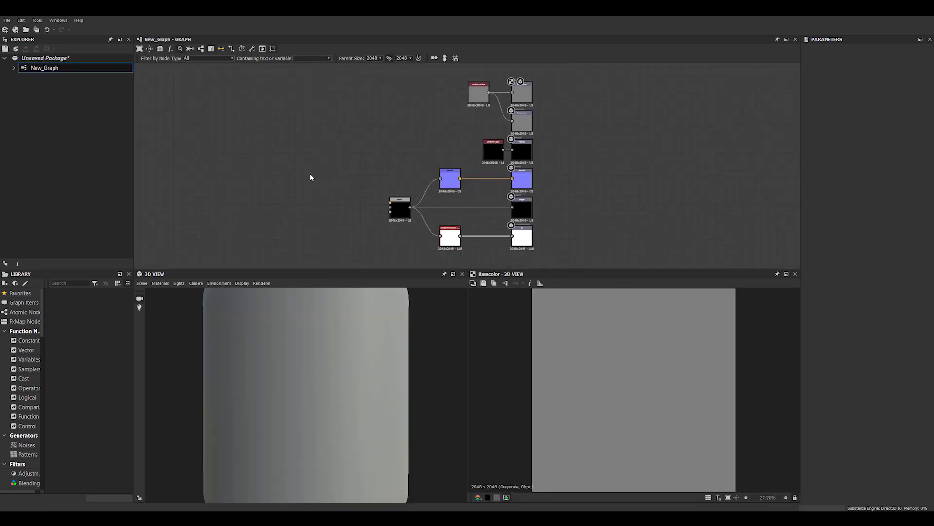
Step: Close the Explorer and Library and stack the 3D View above the 2D View in a narrow column beside the graph
left_click_drag(73, 37, 0, 37)
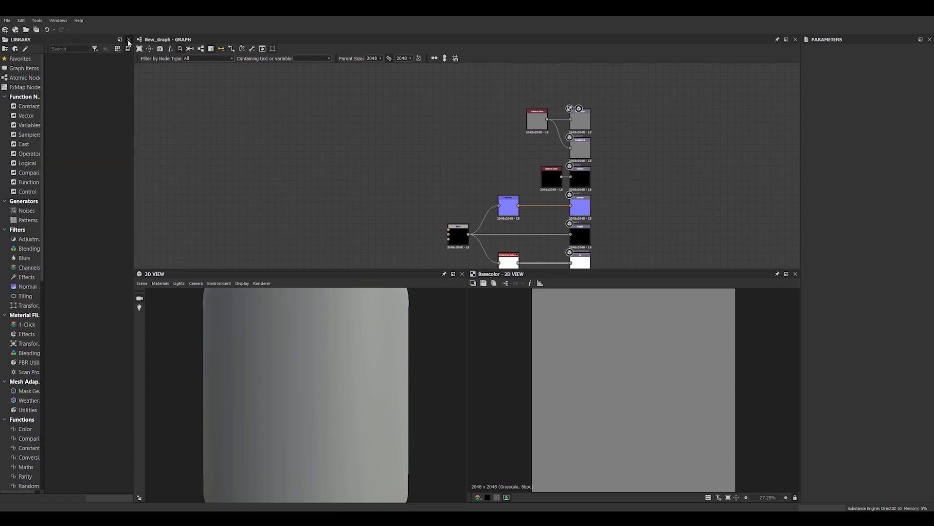
left_click(129, 40)
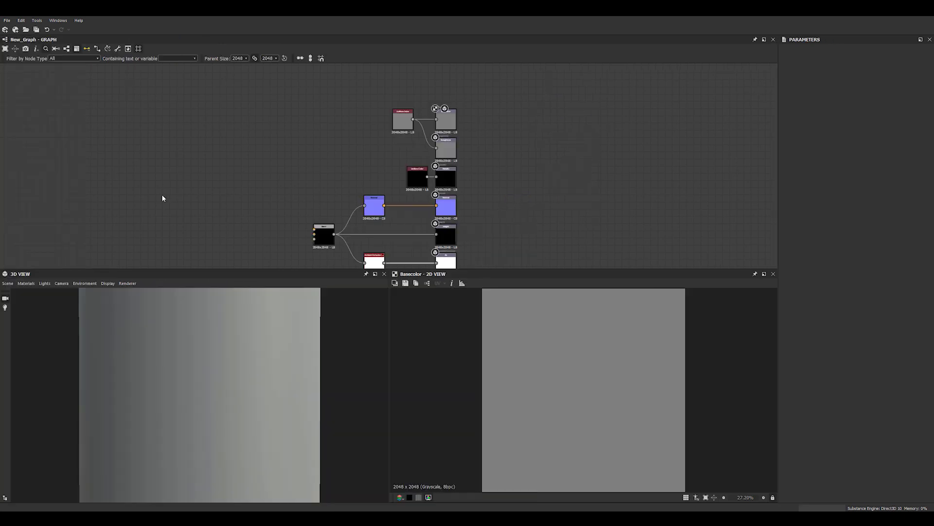
left_click_drag(53, 274, 50, 124)
left_click_drag(162, 274, 146, 443)
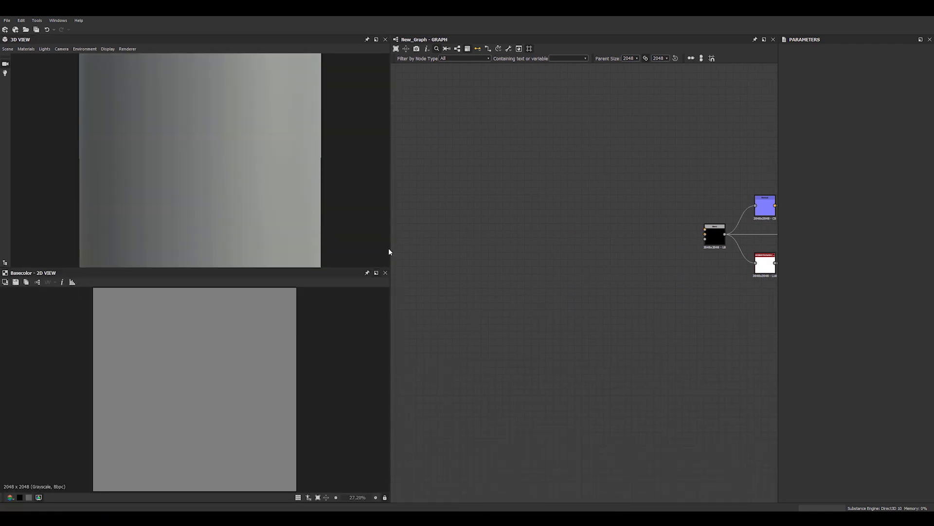
left_click_drag(389, 252, 245, 255)
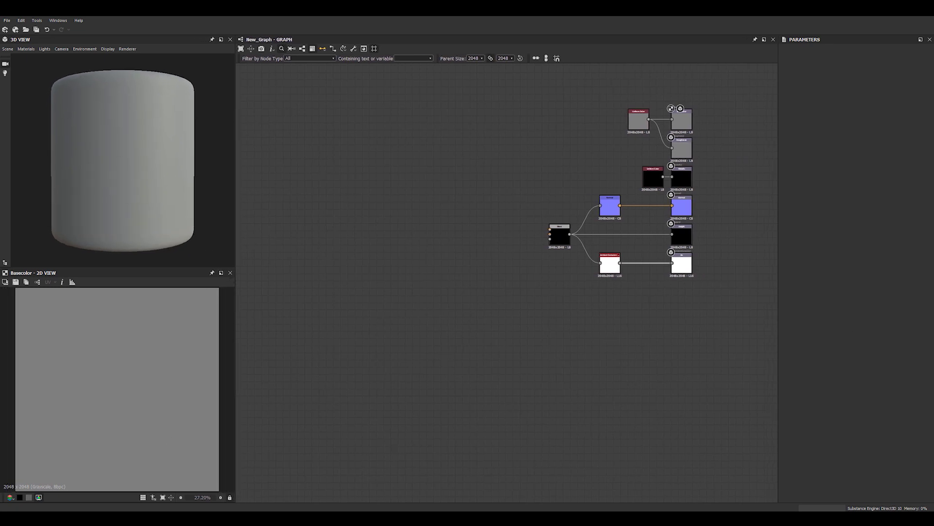
Step: Load Donut.fbx from the Donut project folder into the 3D View and orbit to see it from above
key("alt+Tab")
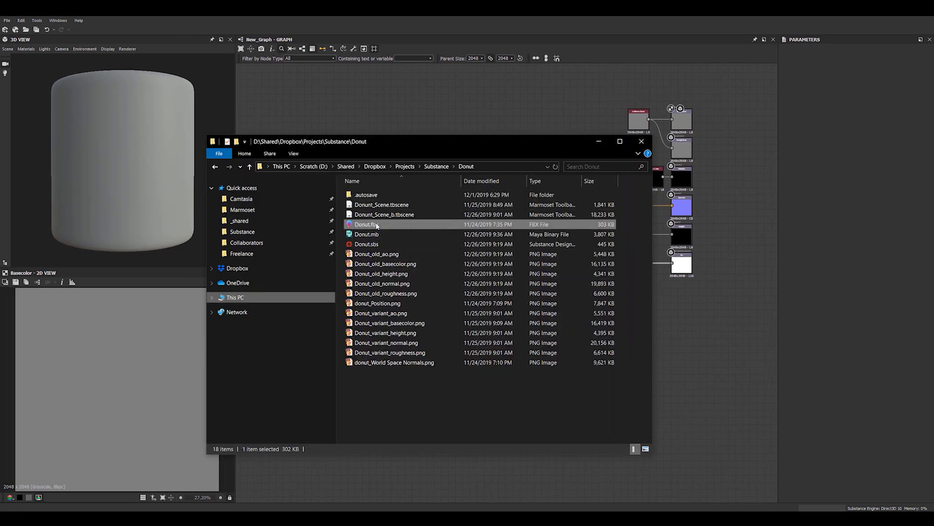
left_click_drag(377, 226, 147, 198)
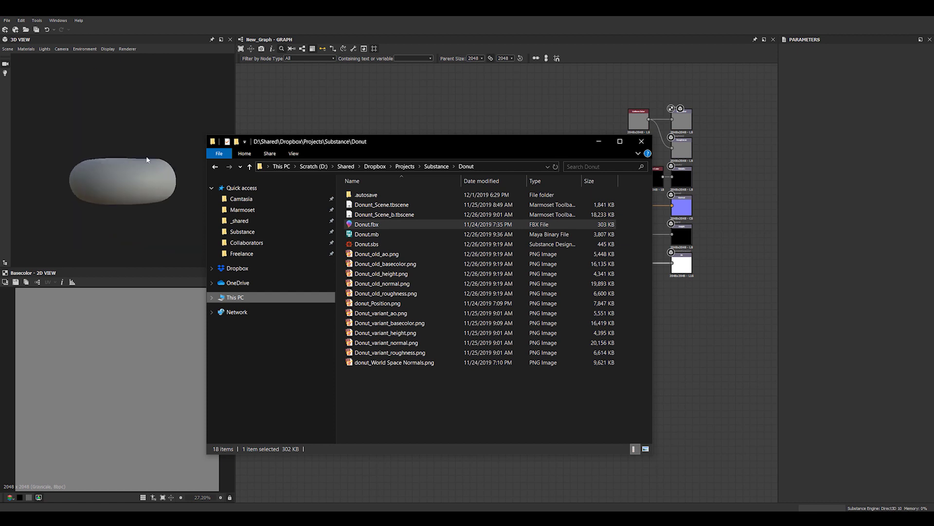
left_click_drag(147, 159, 284, 232)
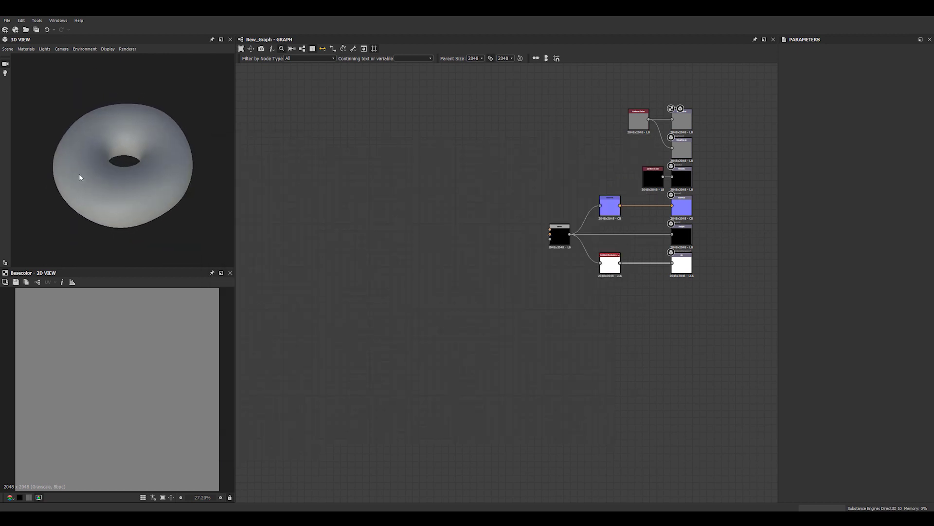
Step: View the graph's outputs on the donut mesh in the 3D View
left_click_drag(80, 177, 219, 228)
right_click(507, 159)
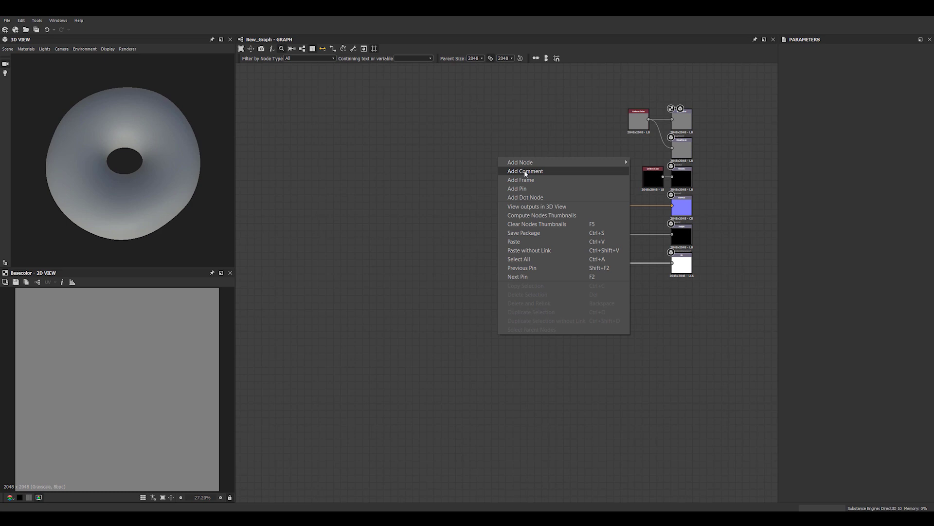
left_click(389, 189)
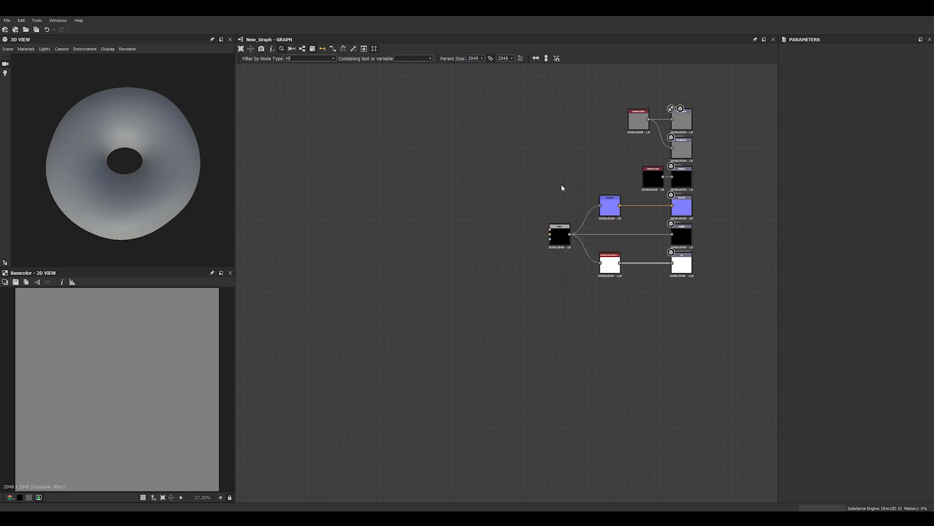
right_click(562, 185)
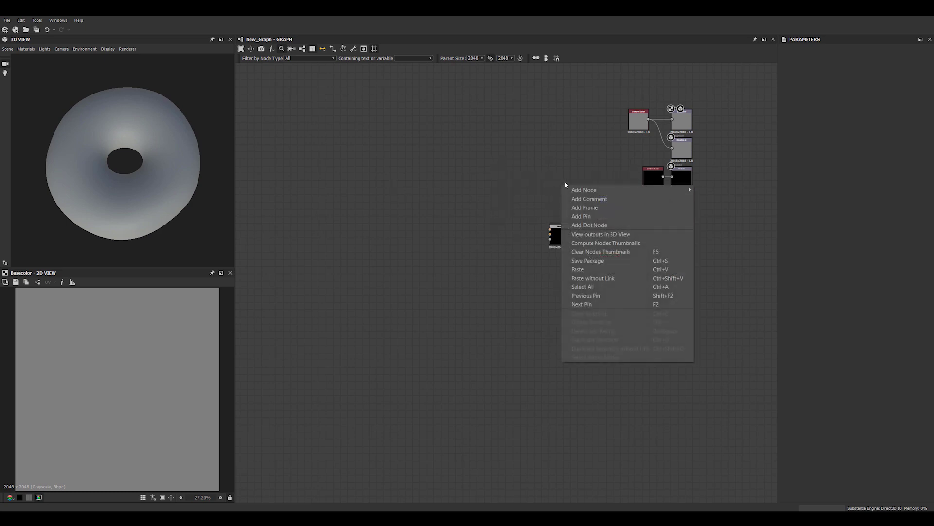
left_click(606, 235)
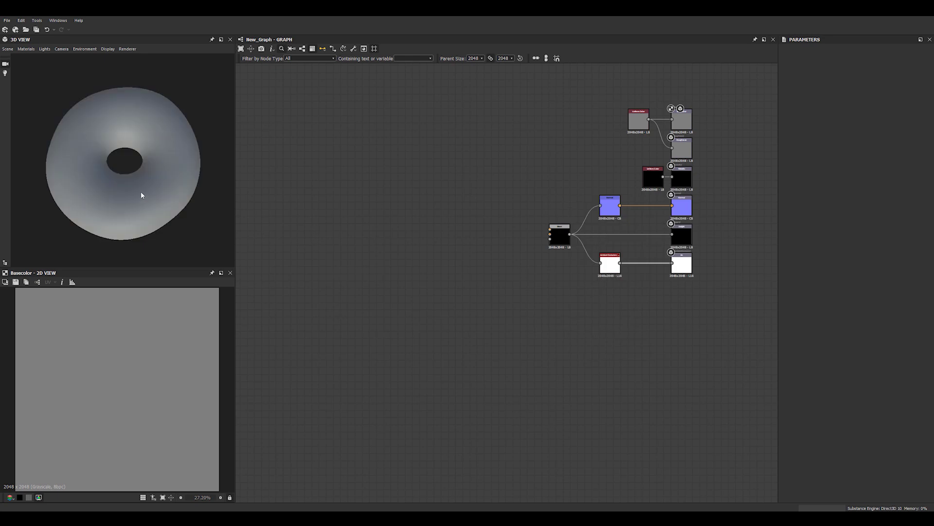
Step: Set the grayscale output of the Uniform Color node feeding Base Color and Roughness to 0.25
scroll(612, 218, "up", 2)
middle_click_drag(633, 127, 611, 208)
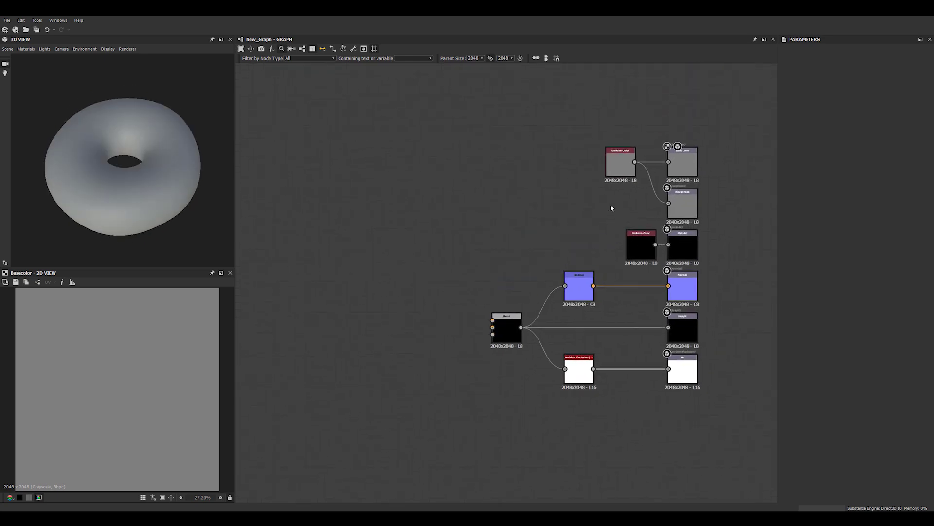
left_click(621, 165)
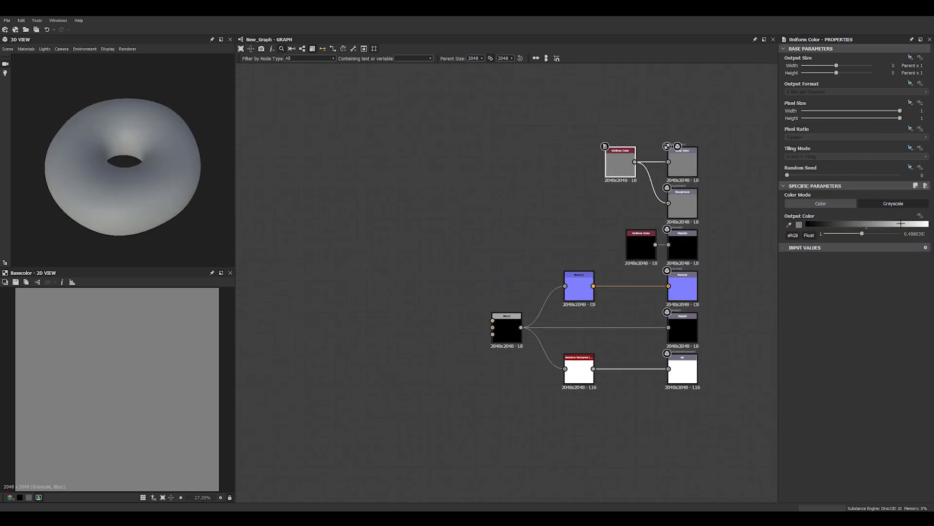
left_click_drag(855, 236, 842, 237)
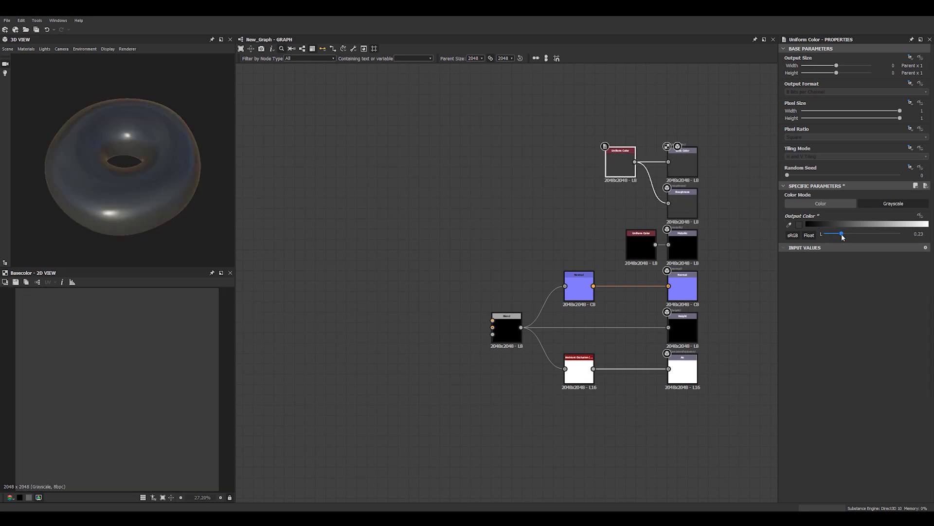
left_click(396, 180)
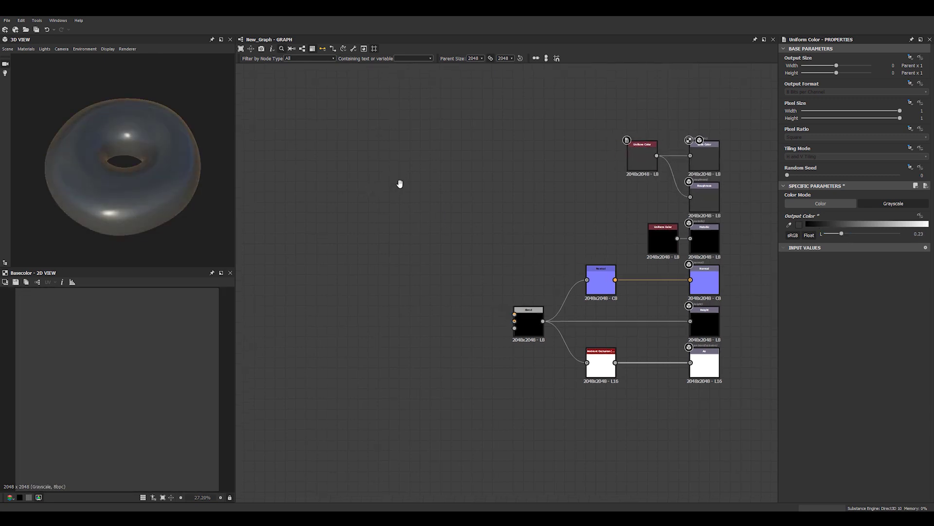
scroll(401, 181, "down", 2)
mouse_move(402, 163)
middle_mouse_down()
mouse_move(413, 173)
mouse_move(405, 178)
middle_mouse_up()
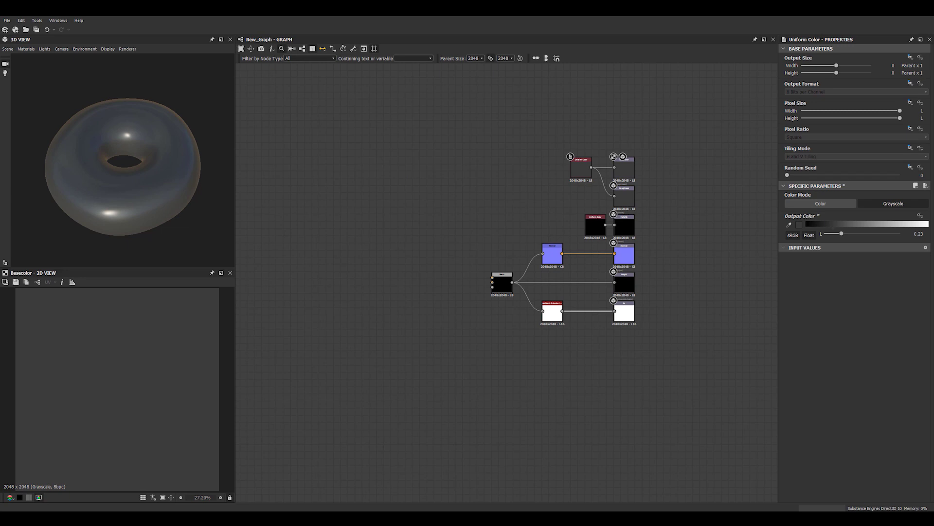